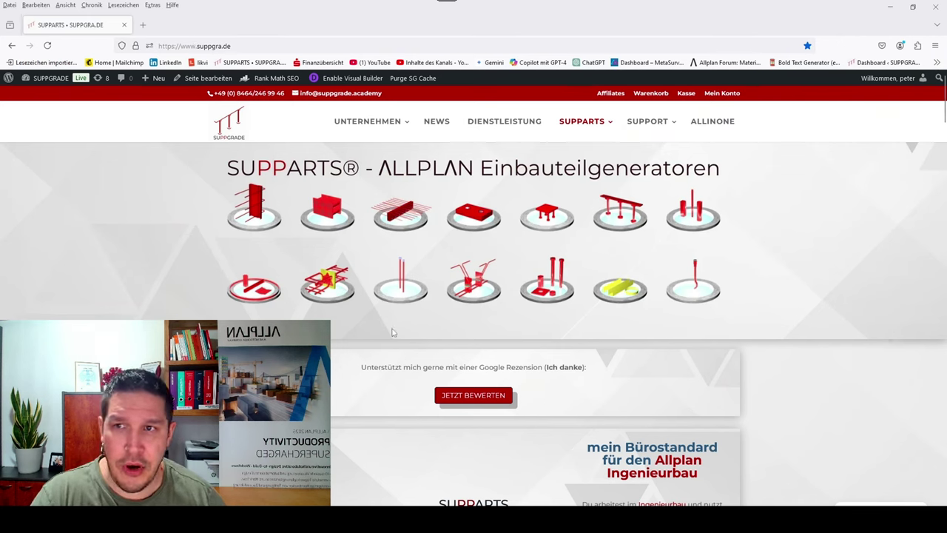
- Open the SUPPARTS downloads page and request Justierstrebe v2024_11 from the Montageteile section
{"action": "scroll", "coordinate": [551, 189], "scroll_direction": "down", "scroll_amount": 3}
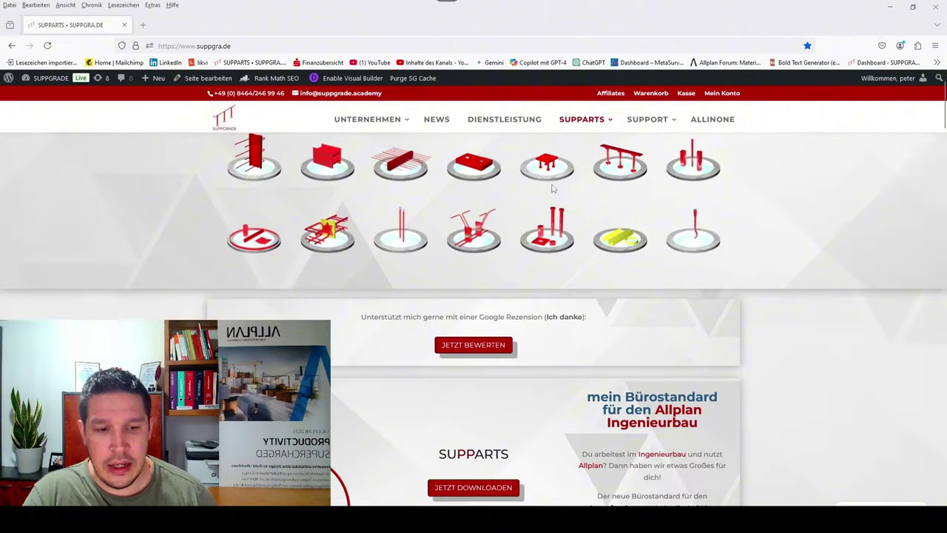
{"action": "left_click", "coordinate": [464, 390]}
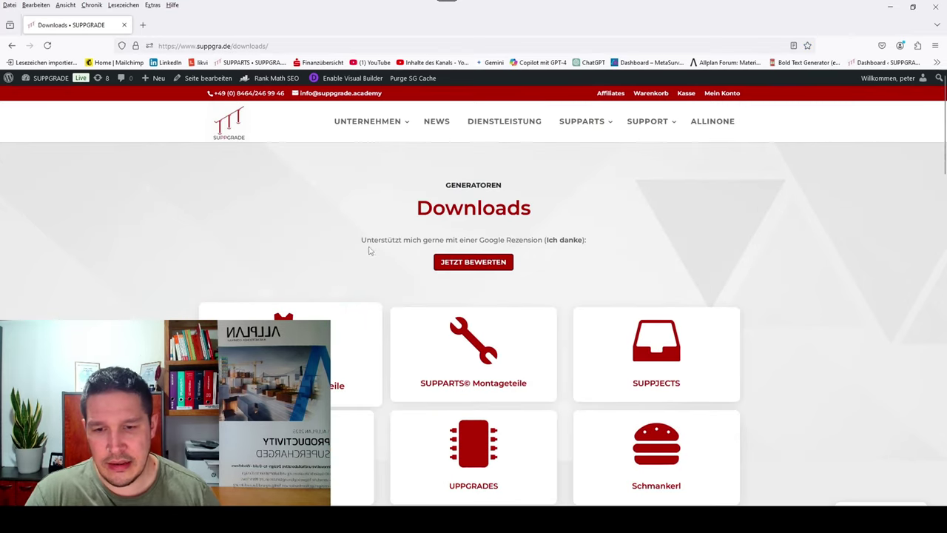
{"action": "left_click", "coordinate": [480, 341]}
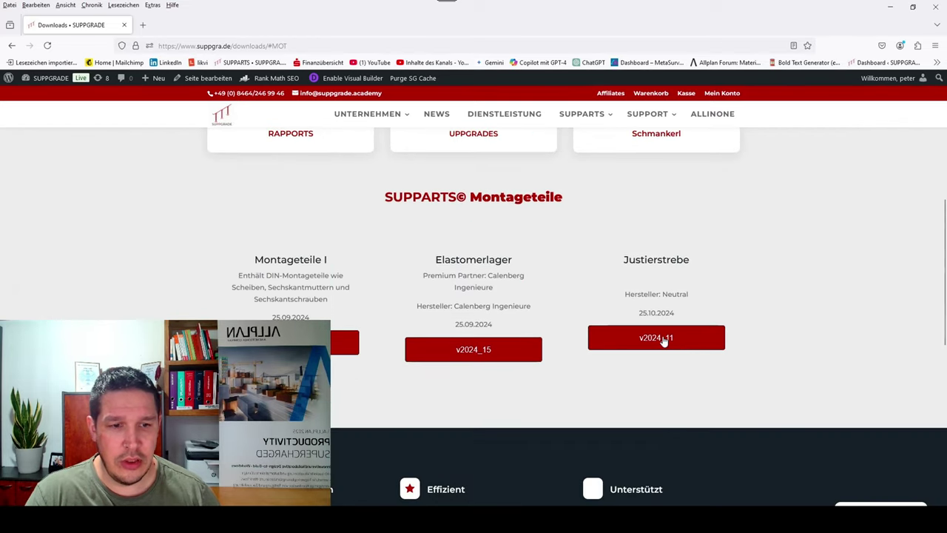
{"action": "left_click", "coordinate": [664, 340]}
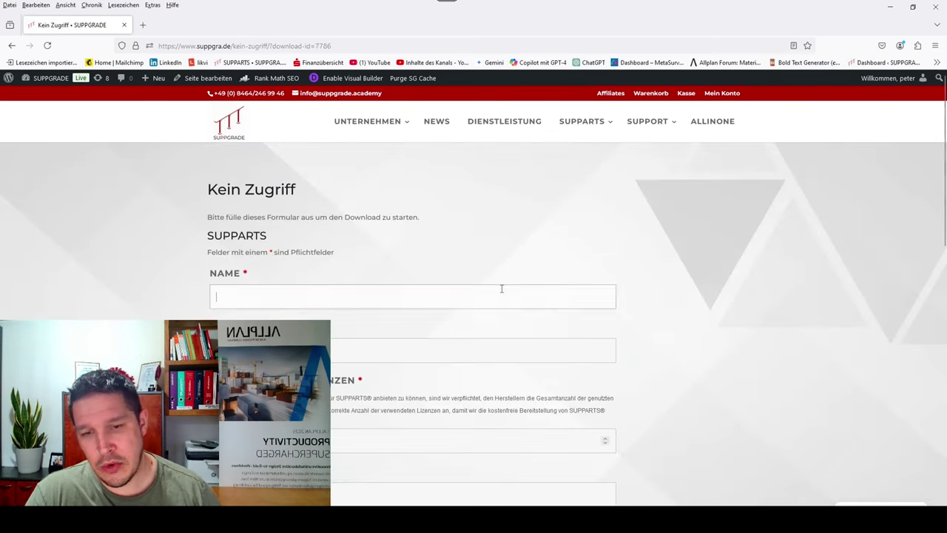
- Complete the download form with the saved name, company and e-mail, set 1 Allplan licence, and submit it
{"action": "left_click", "coordinate": [501, 289]}
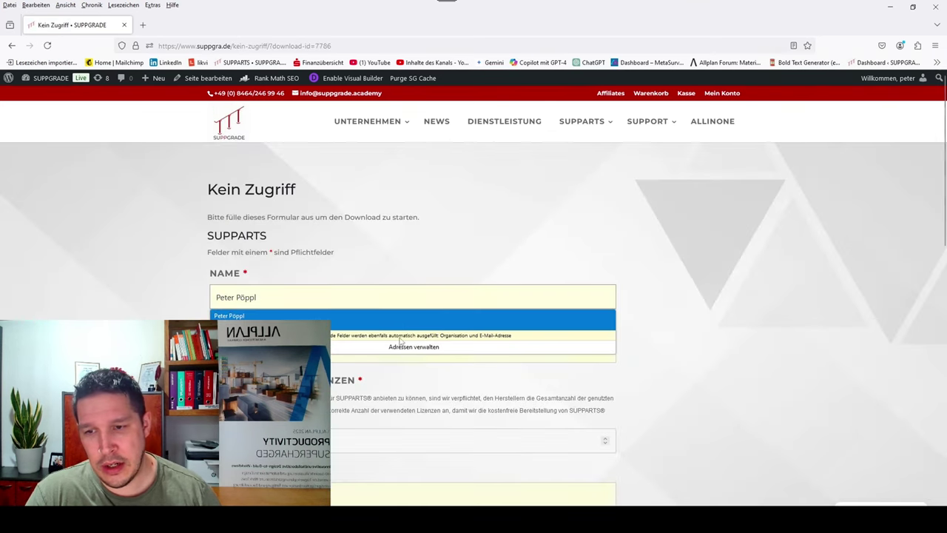
{"action": "left_click", "coordinate": [355, 317]}
{"action": "scroll", "coordinate": [358, 336], "scroll_direction": "down", "scroll_amount": 2}
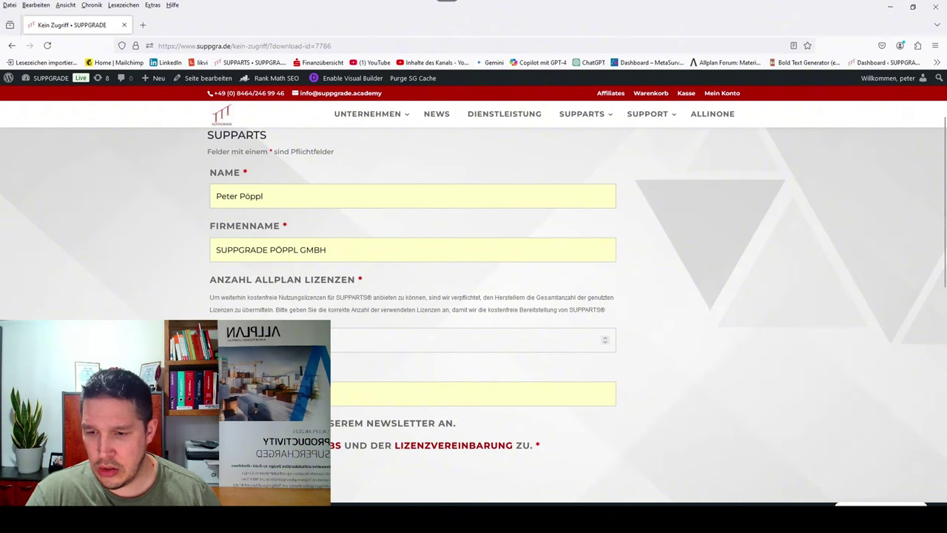
{"action": "scroll", "coordinate": [234, 295], "scroll_direction": "down", "scroll_amount": 1}
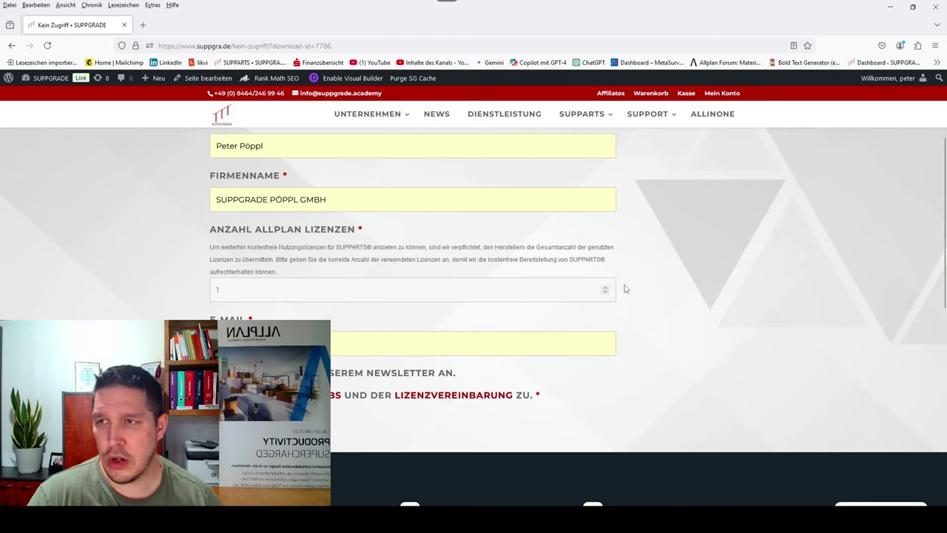
{"action": "scroll", "coordinate": [624, 288], "scroll_direction": "down", "scroll_amount": 5}
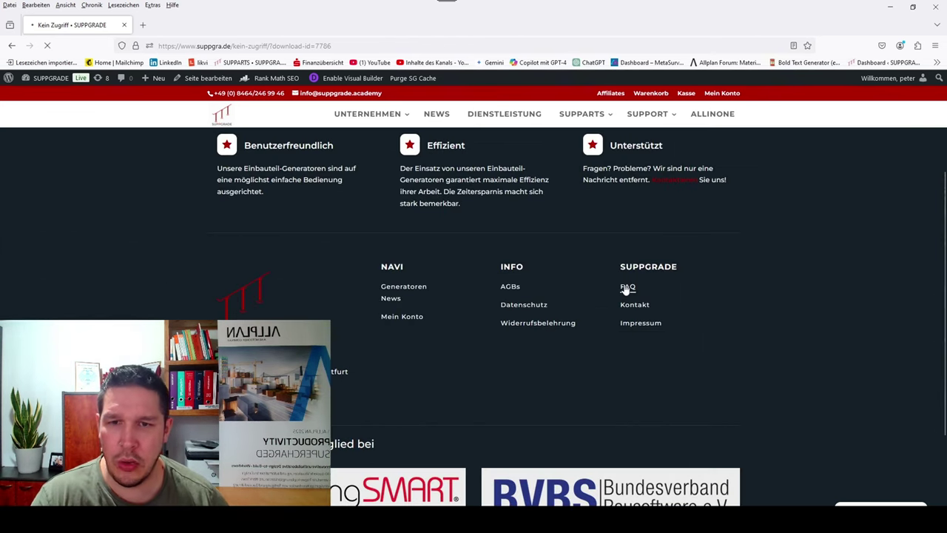
{"action": "left_click", "coordinate": [626, 288]}
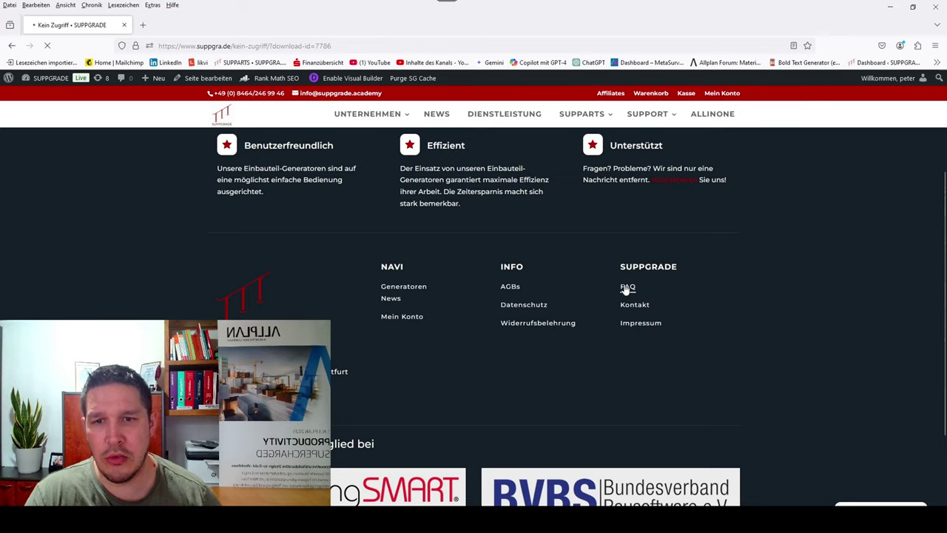
- Download the Durchstanzbewehrung v2024_17, Rückbiegeanschluss v2024_30 and Abdichtung v2024_14 generators from SUPPARTS Einbauteile
{"action": "scroll", "coordinate": [498, 307], "scroll_direction": "down", "scroll_amount": 4}
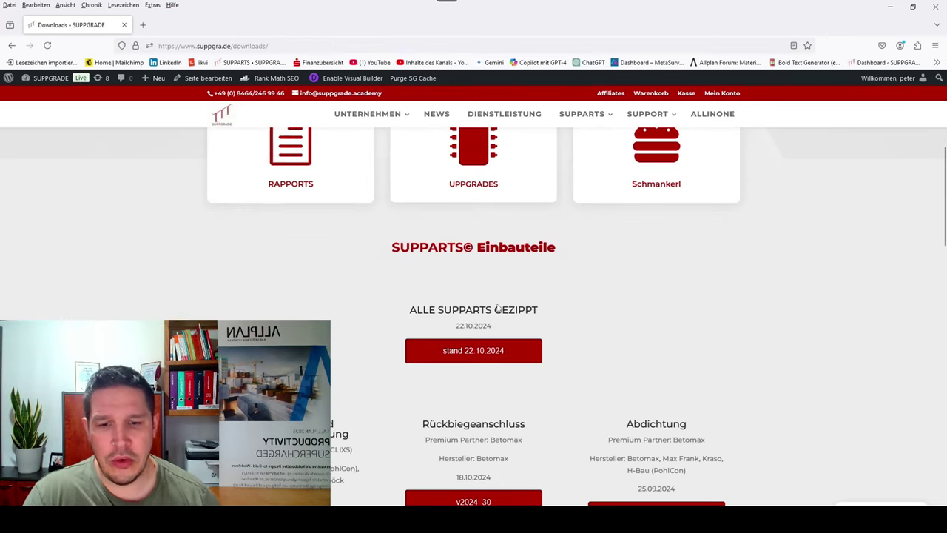
{"action": "scroll", "coordinate": [497, 308], "scroll_direction": "down", "scroll_amount": 2}
{"action": "left_click", "coordinate": [454, 405]}
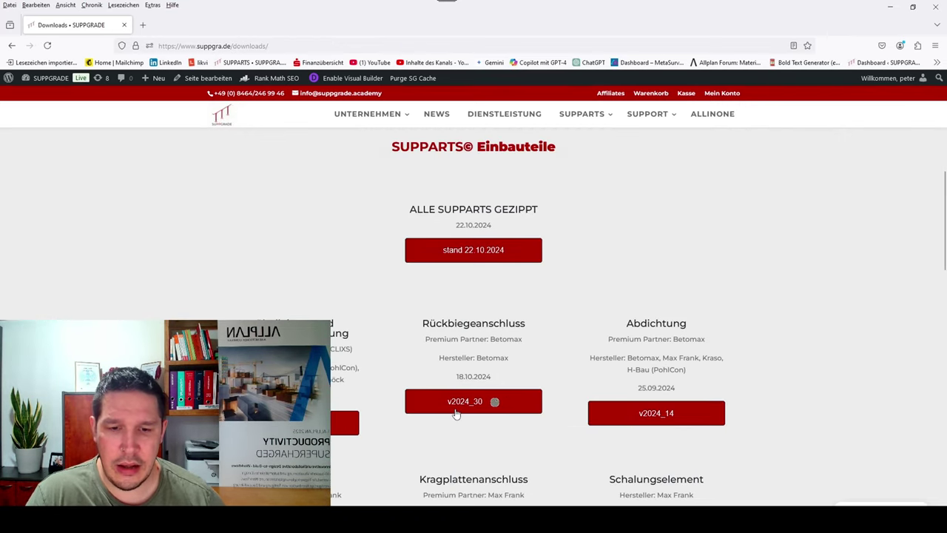
- Return to the Montageteile section and download Justierstrebe v2024_11
{"action": "scroll", "coordinate": [571, 281], "scroll_direction": "up", "scroll_amount": 5}
{"action": "left_click", "coordinate": [473, 275]}
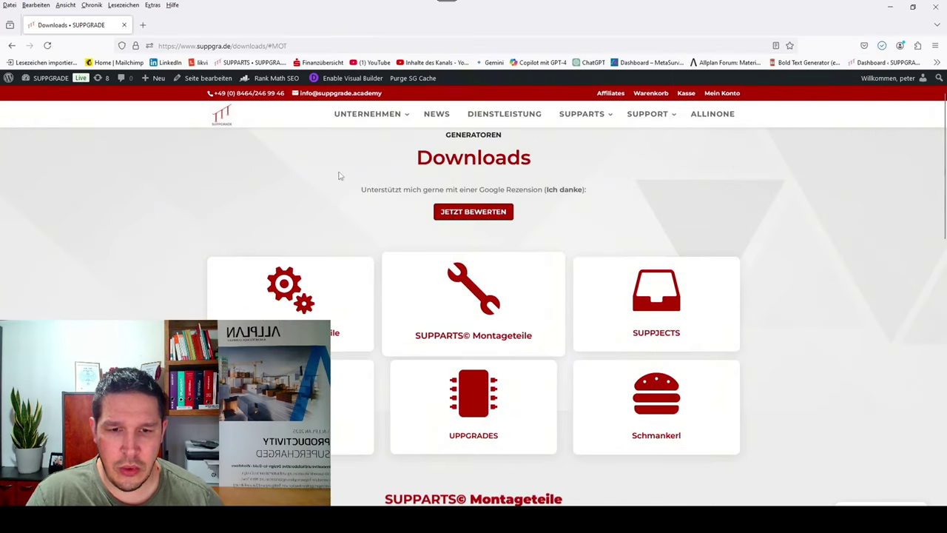
{"action": "scroll", "coordinate": [334, 186], "scroll_direction": "down", "scroll_amount": 2}
{"action": "left_click", "coordinate": [682, 445]}
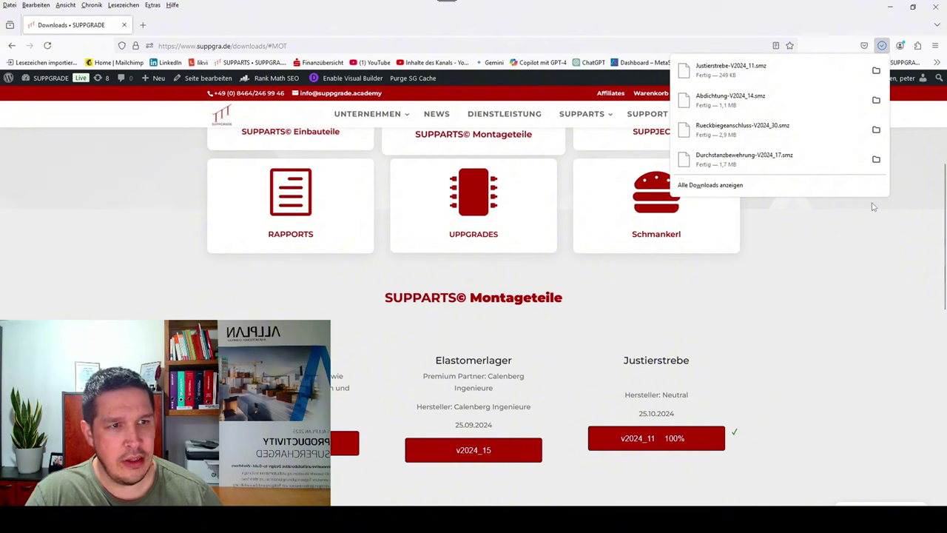
- Show the downloaded Justierstrebe file in its folder, switch to Allplan and move the folder window clear of the floor plan
{"action": "left_click", "coordinate": [876, 70]}
{"action": "left_click", "coordinate": [892, 6]}
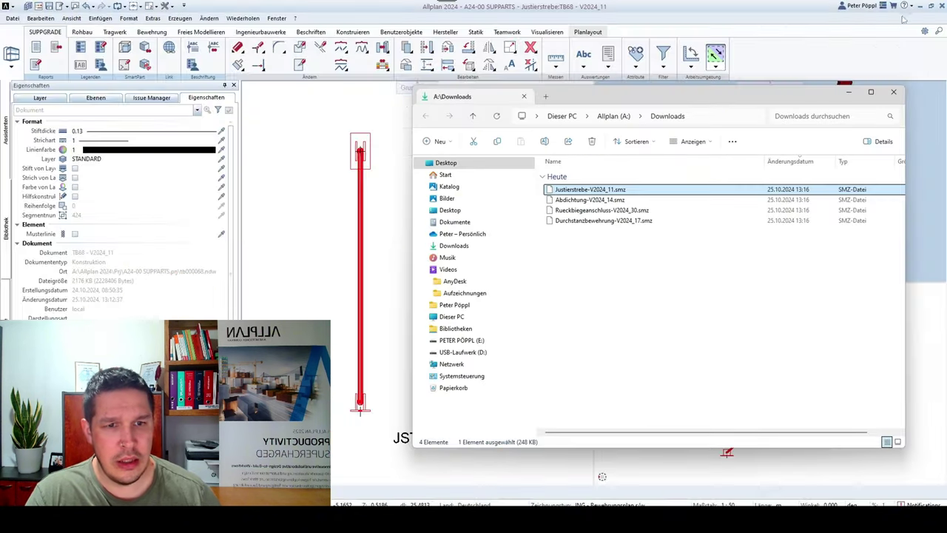
{"action": "left_click_drag", "start_coordinate": [598, 96], "coordinate": [757, 85]}
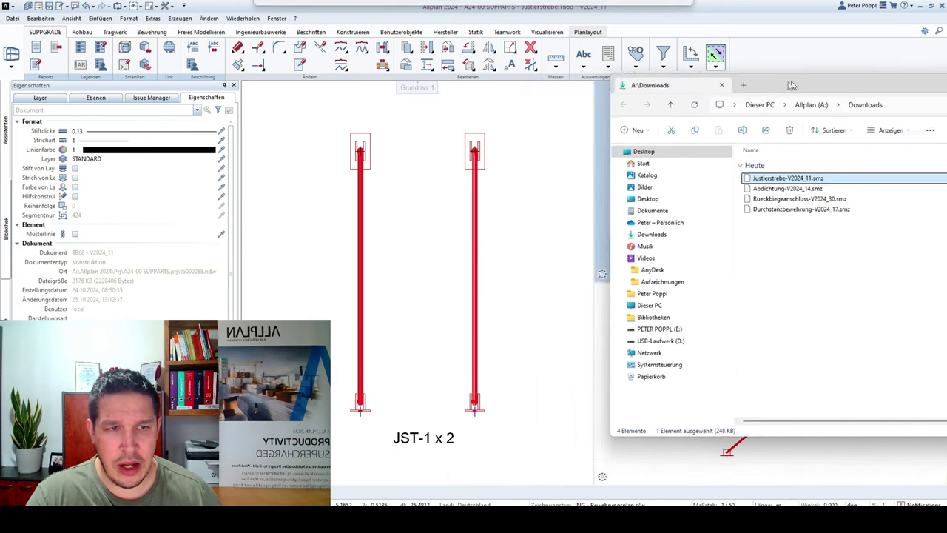
- Import Justierstrebe-V2024_11.smz into the Büro SmartParts, overwriting the existing justierstrebe.png and justierstrebe.smt files, and leave the part's placement
{"action": "mouse_move", "coordinate": [732, 182]}
{"action": "left_mouse_down"}
{"action": "mouse_move", "coordinate": [789, 255]}
{"action": "mouse_move", "coordinate": [503, 197]}
{"action": "mouse_move", "coordinate": [501, 178]}
{"action": "left_mouse_up"}
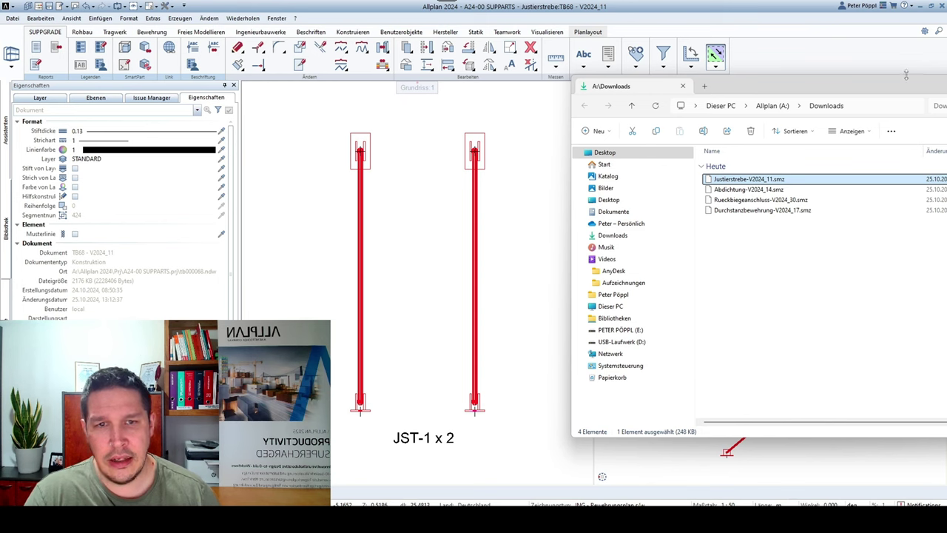
{"action": "left_click", "coordinate": [197, 135]}
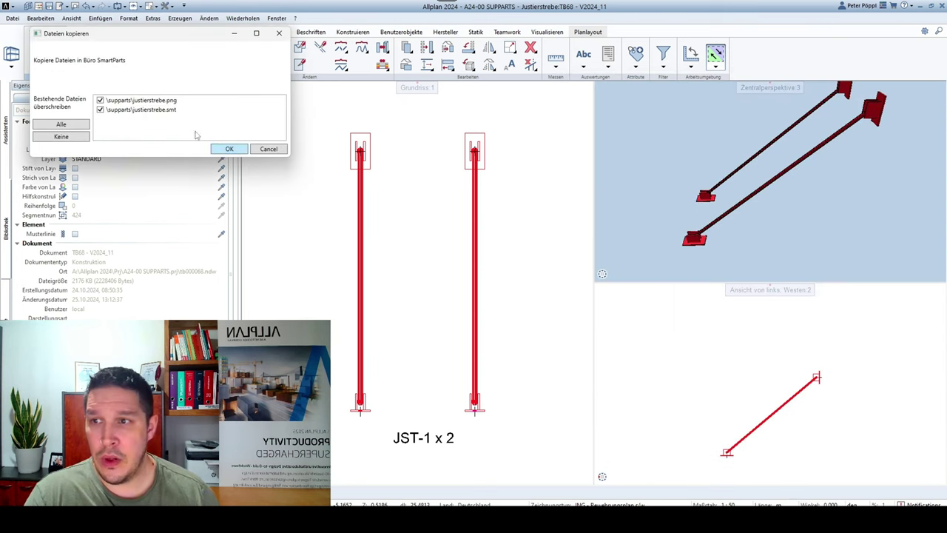
{"action": "left_click", "coordinate": [243, 152]}
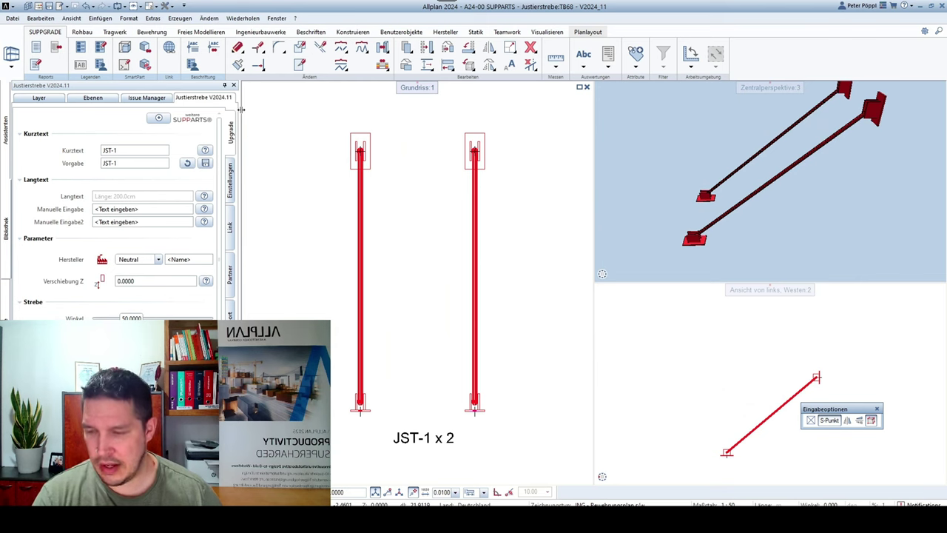
{"action": "key", "text": "Escape"}
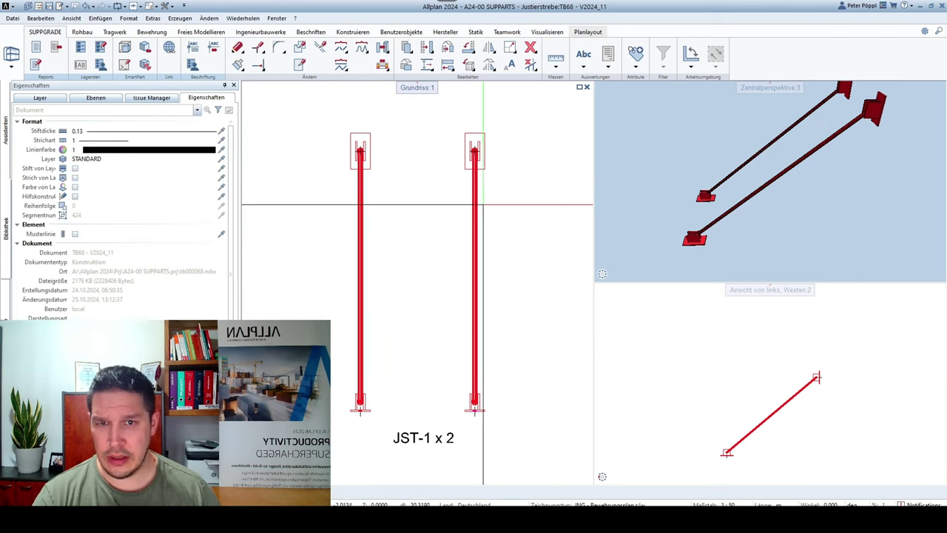
- Open the SUPPARTS folder in the Büro section of the library
{"action": "left_click", "coordinate": [3, 250]}
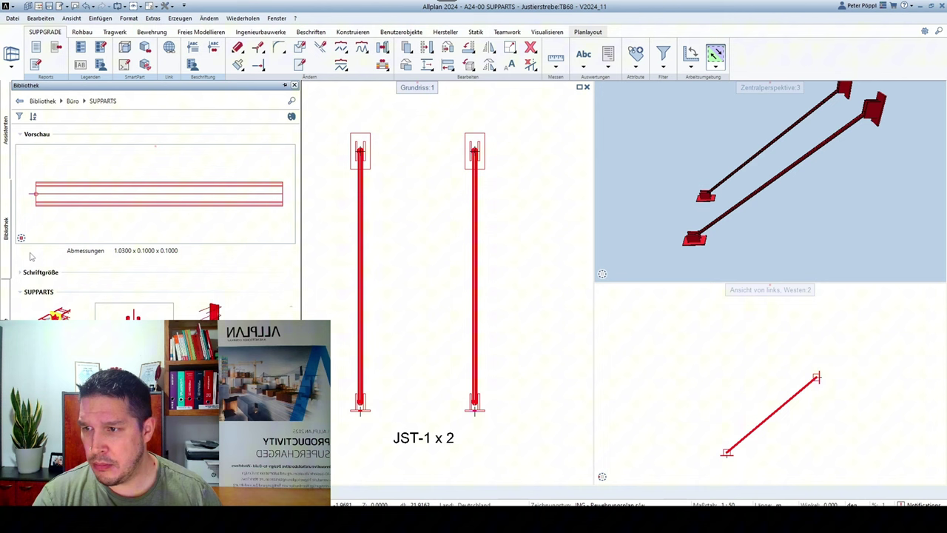
{"action": "left_click", "coordinate": [70, 101]}
{"action": "left_click", "coordinate": [43, 102]}
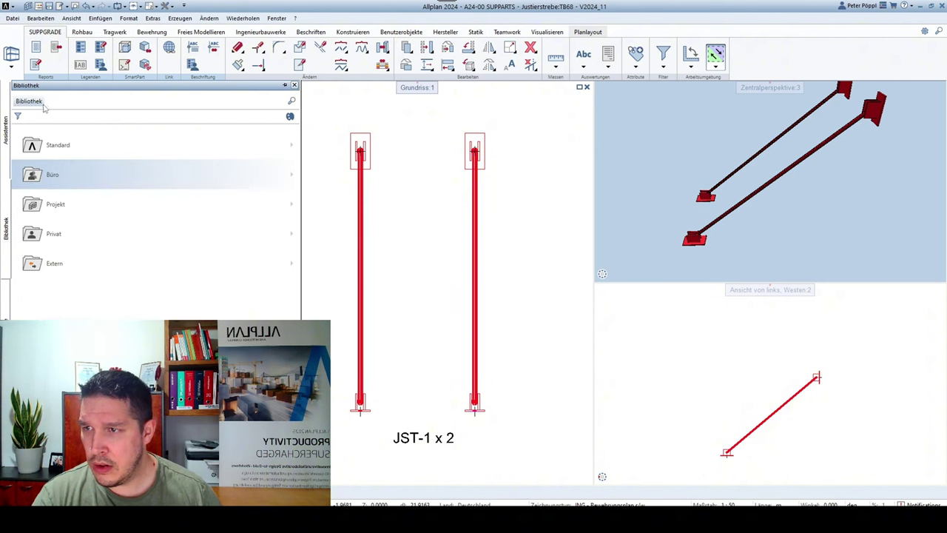
{"action": "left_click", "coordinate": [48, 175]}
{"action": "scroll", "coordinate": [181, 247], "scroll_direction": "down", "scroll_amount": 2}
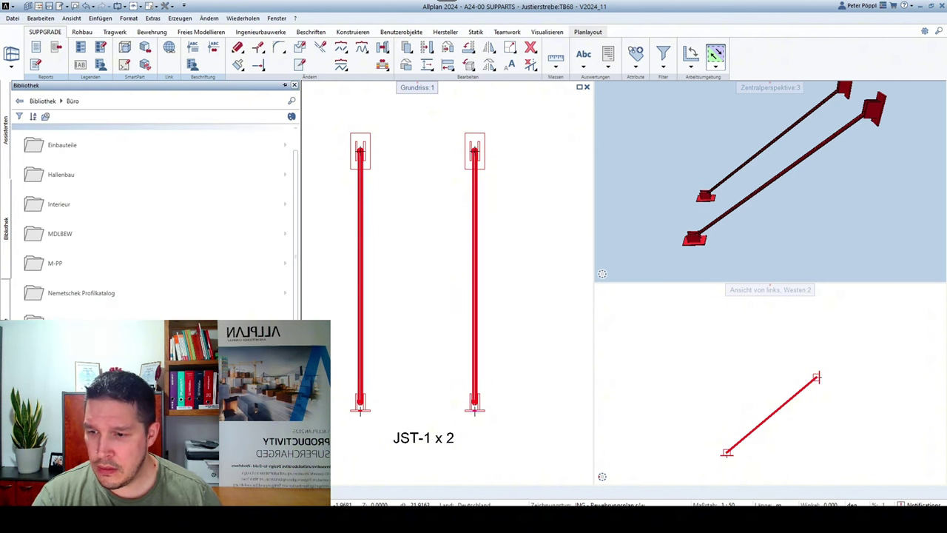
{"action": "left_click", "coordinate": [58, 329]}
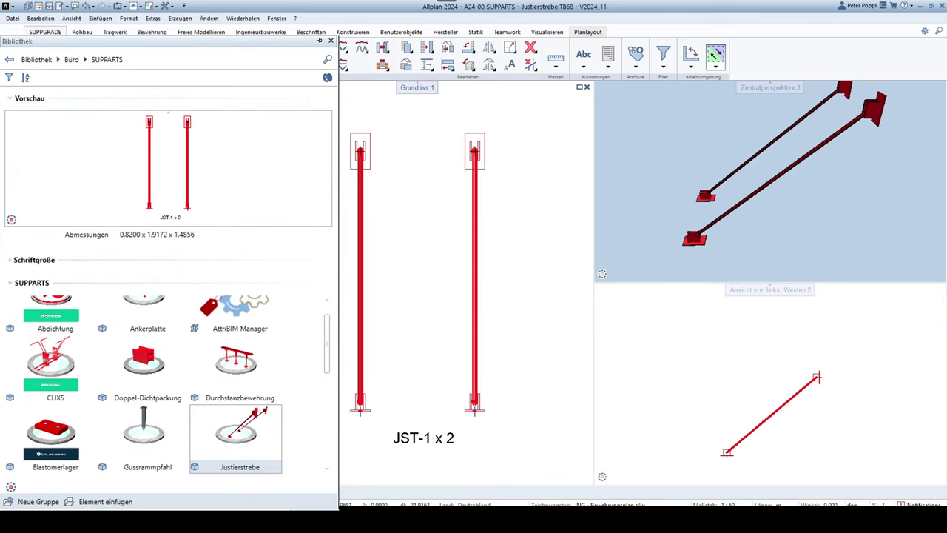
- Try to place the Justierstrebe from the library beside the existing struts in the floor plan
{"action": "double_click", "coordinate": [236, 437]}
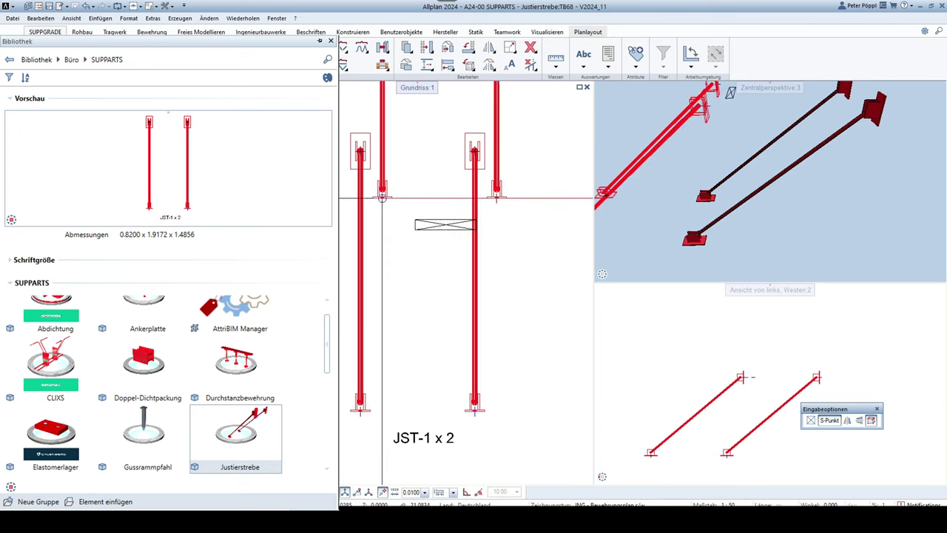
{"action": "scroll", "coordinate": [376, 199], "scroll_direction": "down", "scroll_amount": 3}
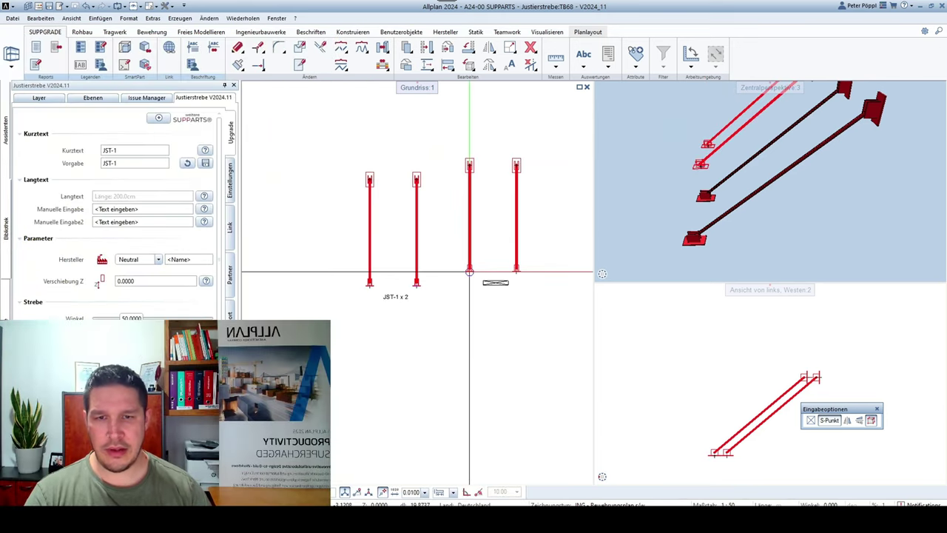
{"action": "key", "text": "Escape"}
{"action": "key", "text": "Escape"}
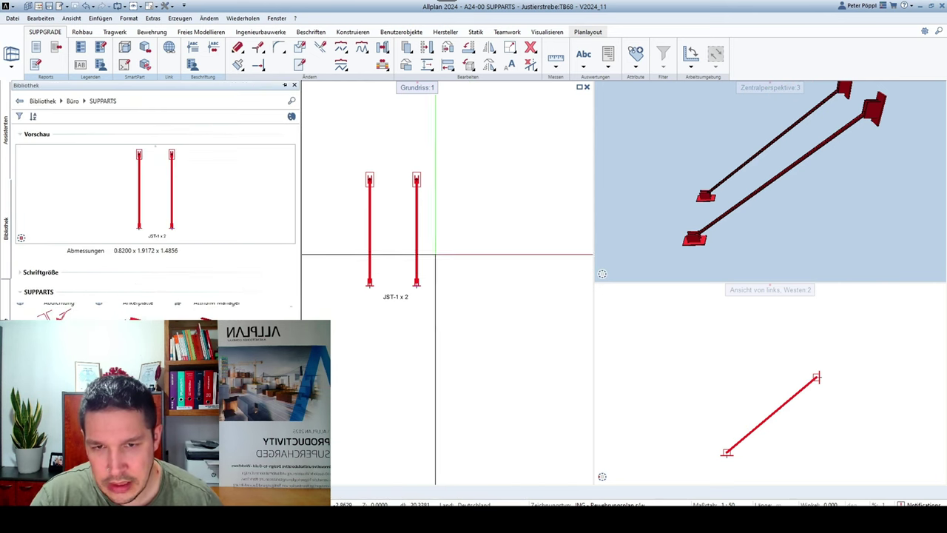
{"action": "double_click", "coordinate": [416, 230]}
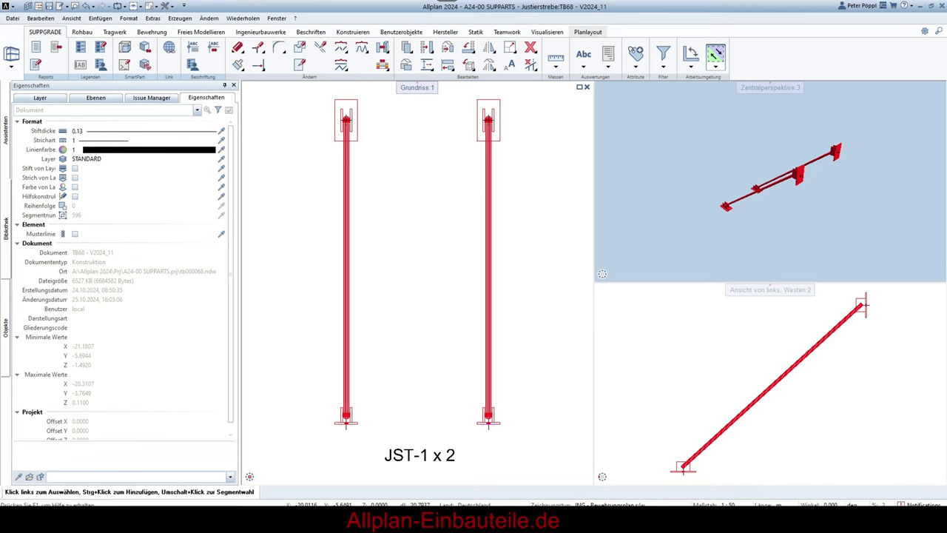
{"action": "left_click", "coordinate": [478, 136]}
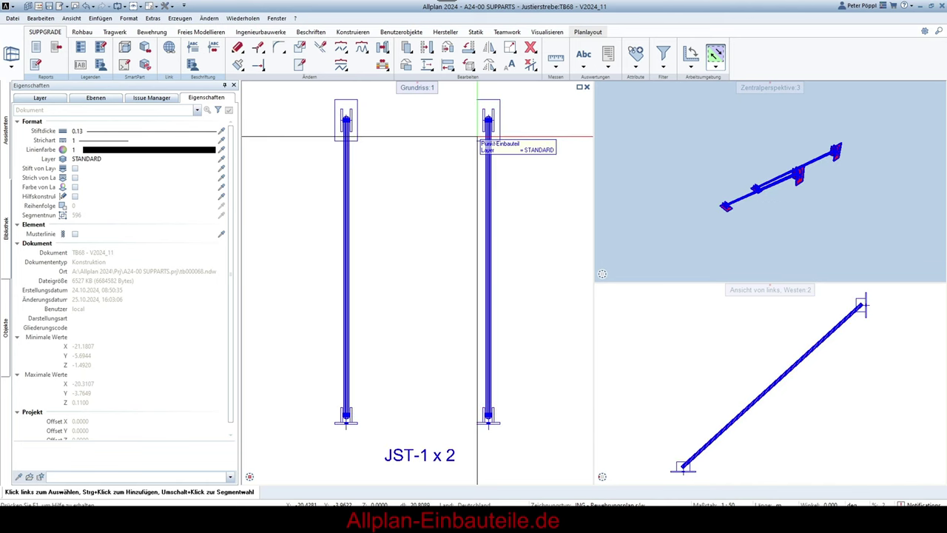
- Switch to drawing file 67 (V2024_10) and examine the strut and its upper plate connection in the central perspective
{"action": "double_click", "coordinate": [414, 188]}
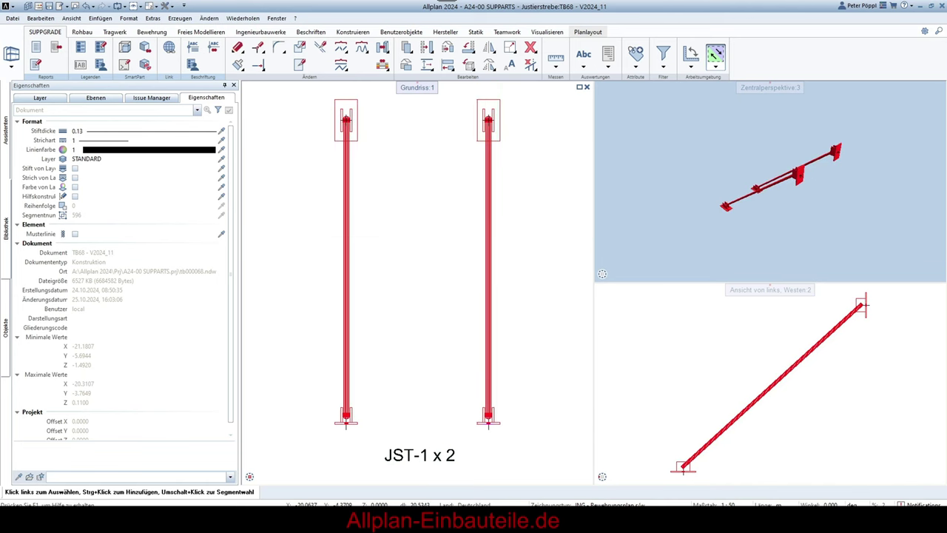
{"action": "double_click", "coordinate": [114, 100]}
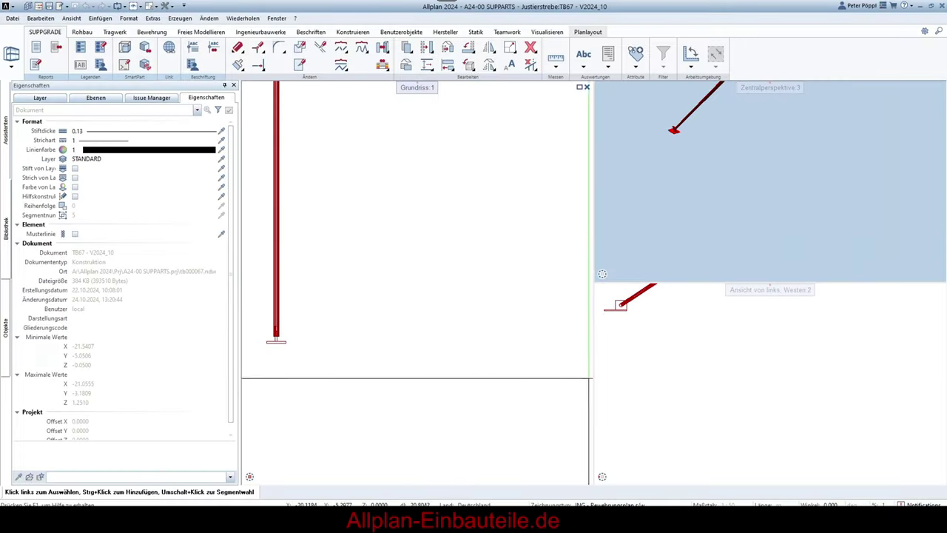
{"action": "scroll", "coordinate": [701, 152], "scroll_direction": "up", "scroll_amount": 6}
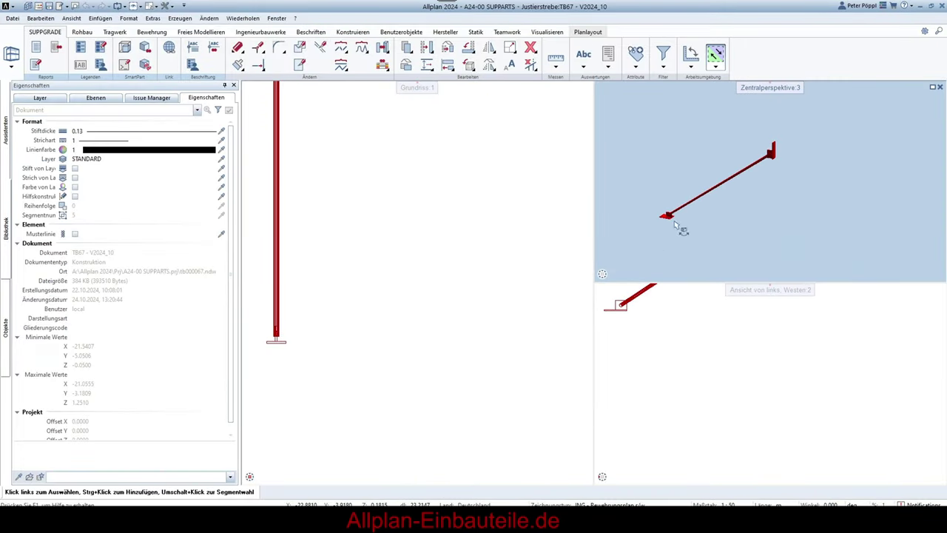
{"action": "scroll", "coordinate": [768, 156], "scroll_direction": "up", "scroll_amount": 6}
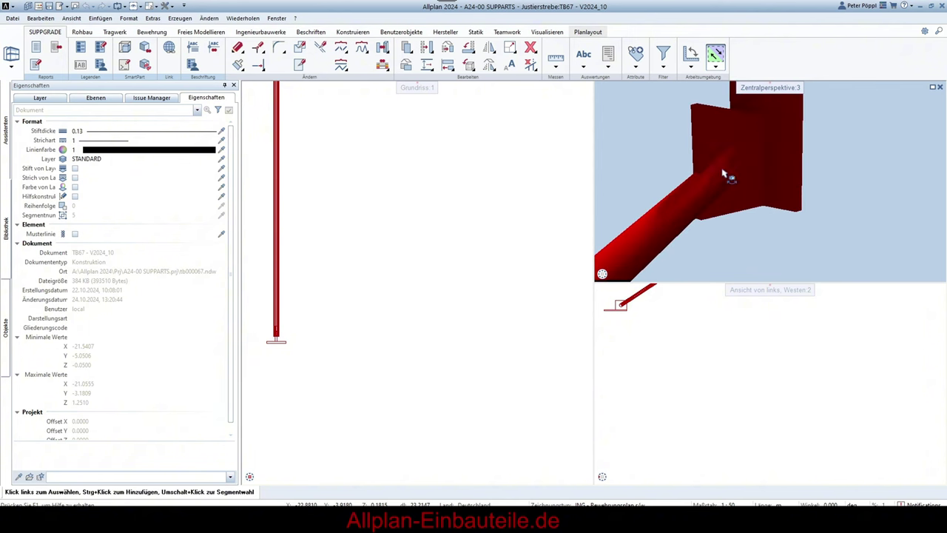
{"action": "scroll", "coordinate": [757, 176], "scroll_direction": "down", "scroll_amount": 5}
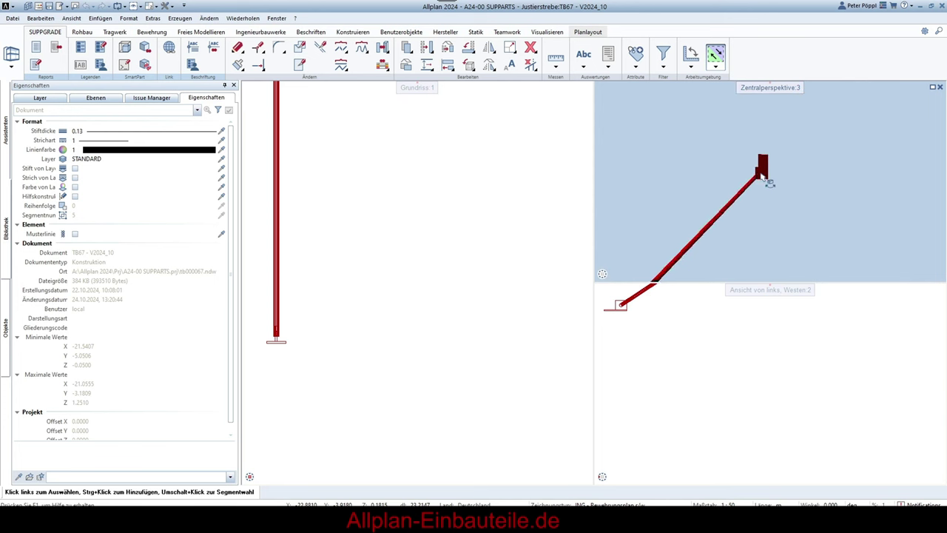
{"action": "scroll", "coordinate": [770, 182], "scroll_direction": "down", "scroll_amount": 2}
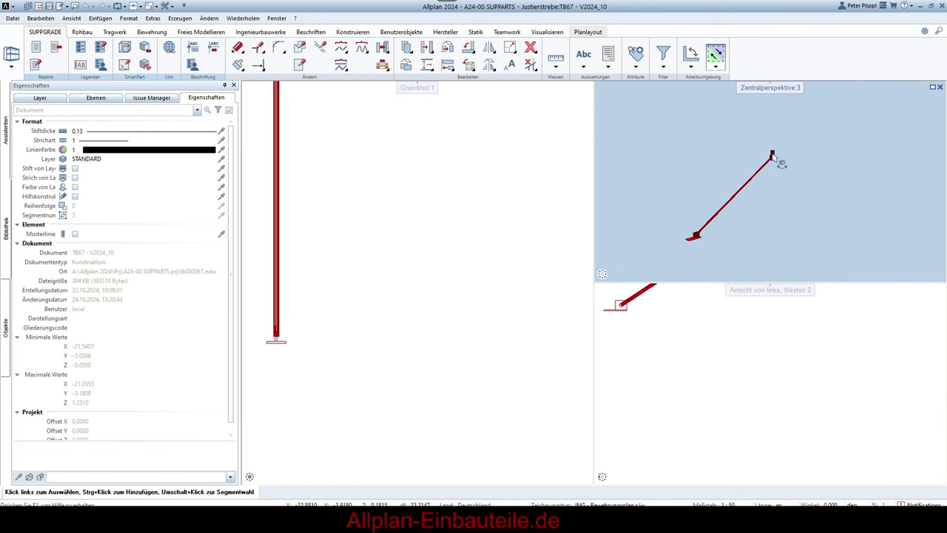
{"action": "scroll", "coordinate": [776, 160], "scroll_direction": "up", "scroll_amount": 3}
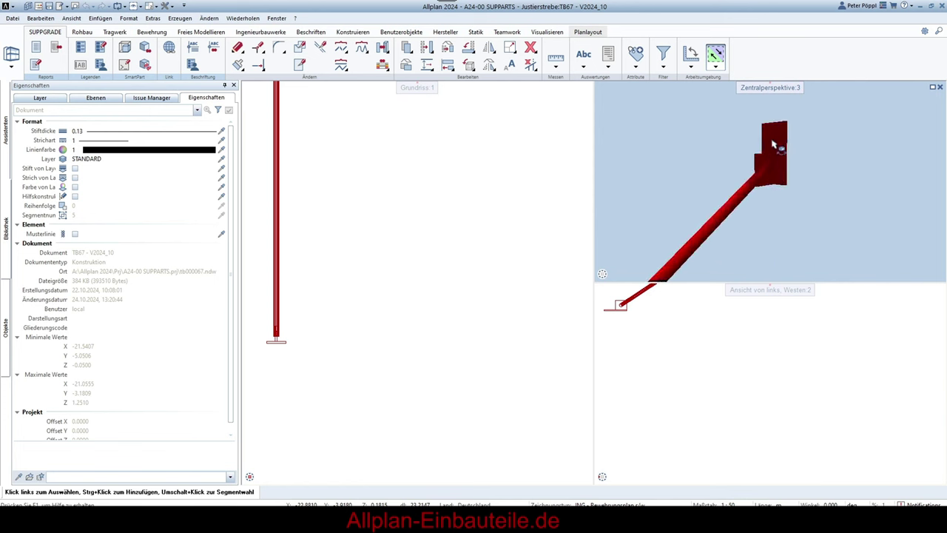
- Set the V2024_10 strut's Winkel to 49.4027 and close its properties
{"action": "scroll", "coordinate": [775, 142], "scroll_direction": "down", "scroll_amount": 7}
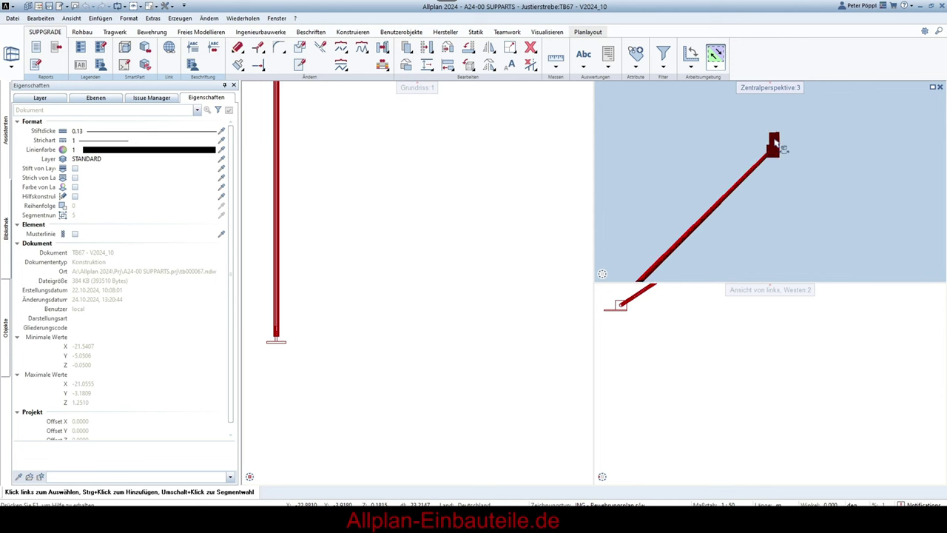
{"action": "scroll", "coordinate": [732, 213], "scroll_direction": "up", "scroll_amount": 2}
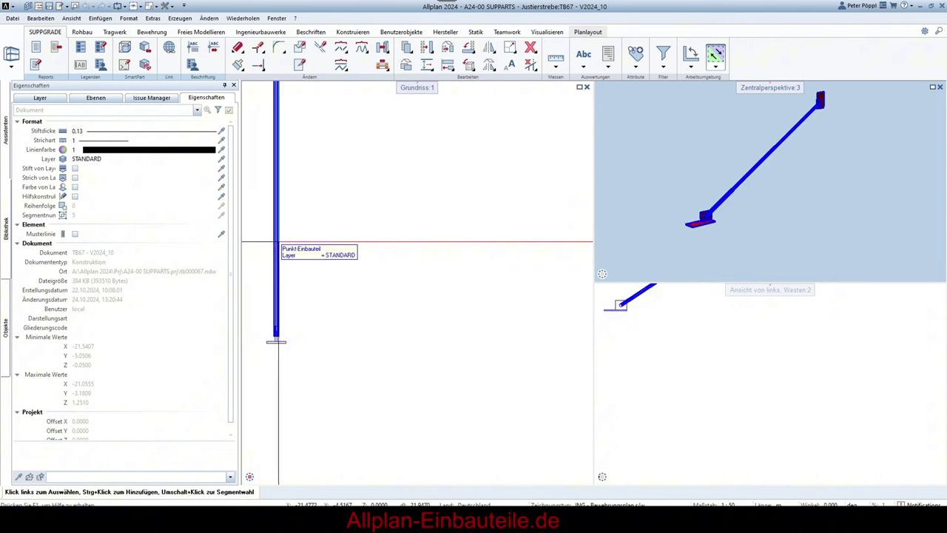
{"action": "double_click", "coordinate": [277, 252]}
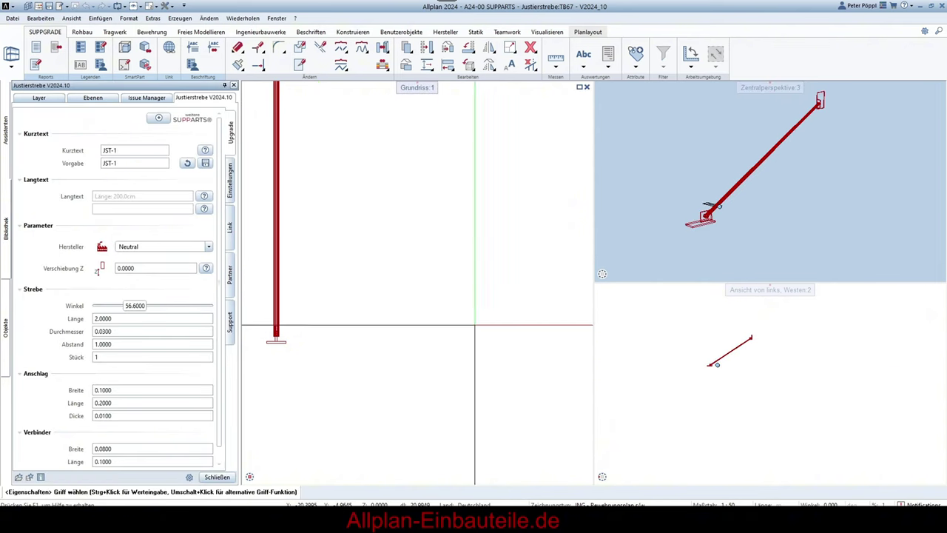
{"action": "left_click", "coordinate": [175, 310]}
{"action": "left_click_drag", "start_coordinate": [175, 311], "coordinate": [127, 313]}
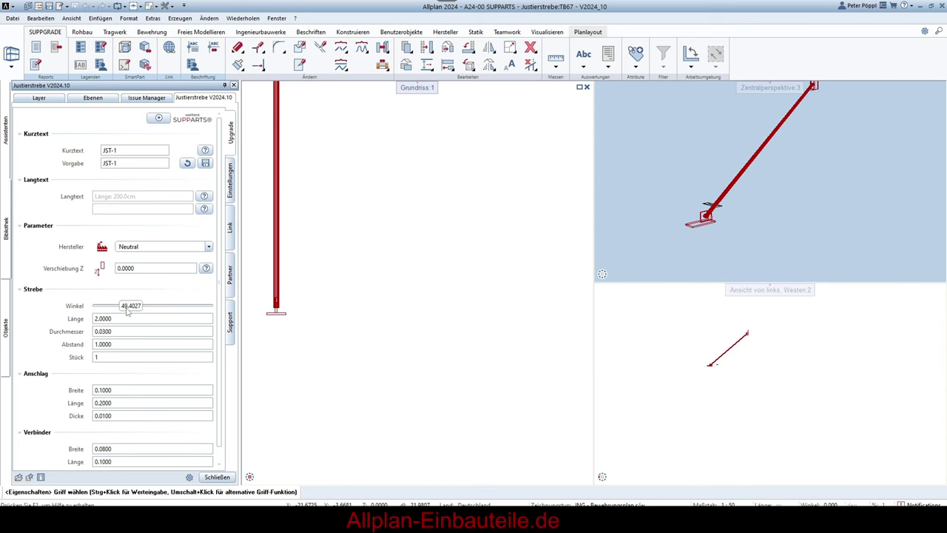
{"action": "left_click", "coordinate": [217, 477]}
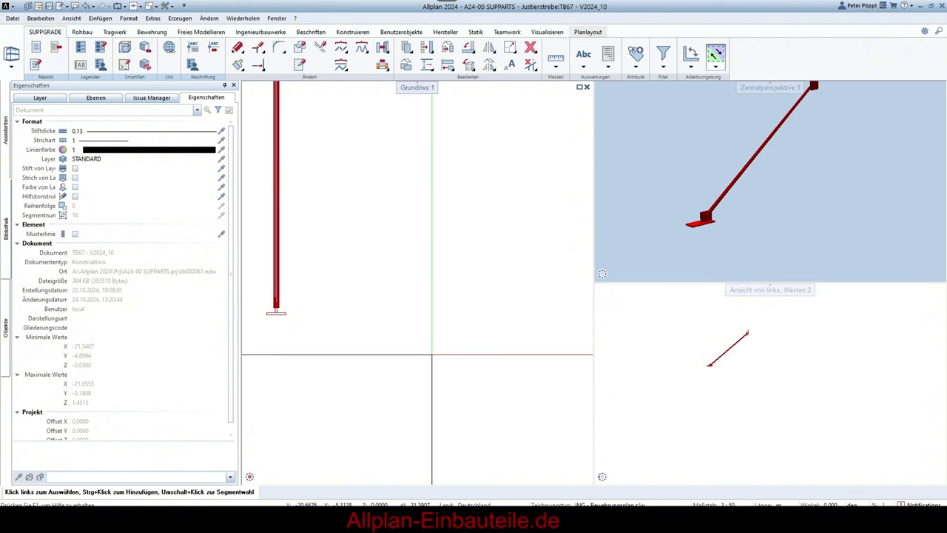
- Examine the strut's upper connection in the west view and switch to drawing file 68 (V2024_11)
{"action": "scroll", "coordinate": [736, 313], "scroll_direction": "up", "scroll_amount": 5}
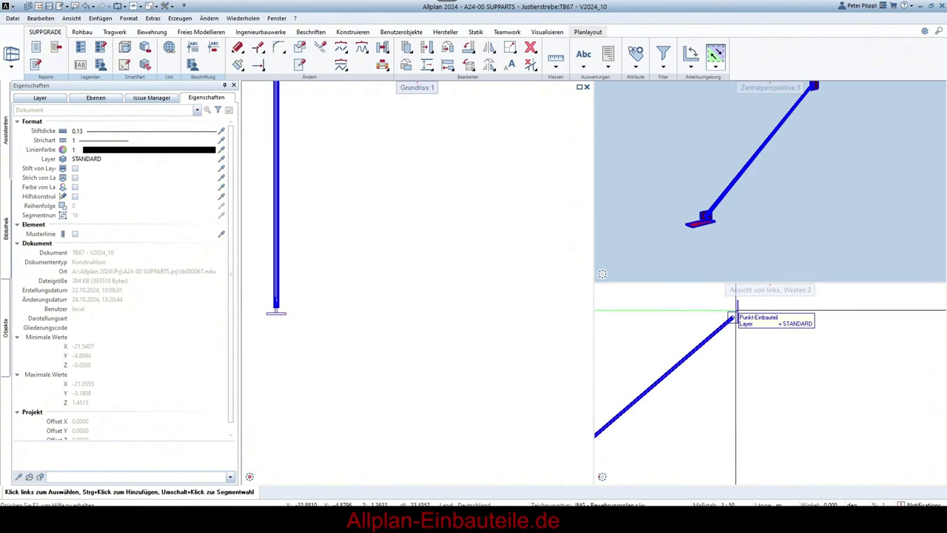
{"action": "scroll", "coordinate": [739, 344], "scroll_direction": "down", "scroll_amount": 2}
{"action": "scroll", "coordinate": [742, 323], "scroll_direction": "up", "scroll_amount": 2}
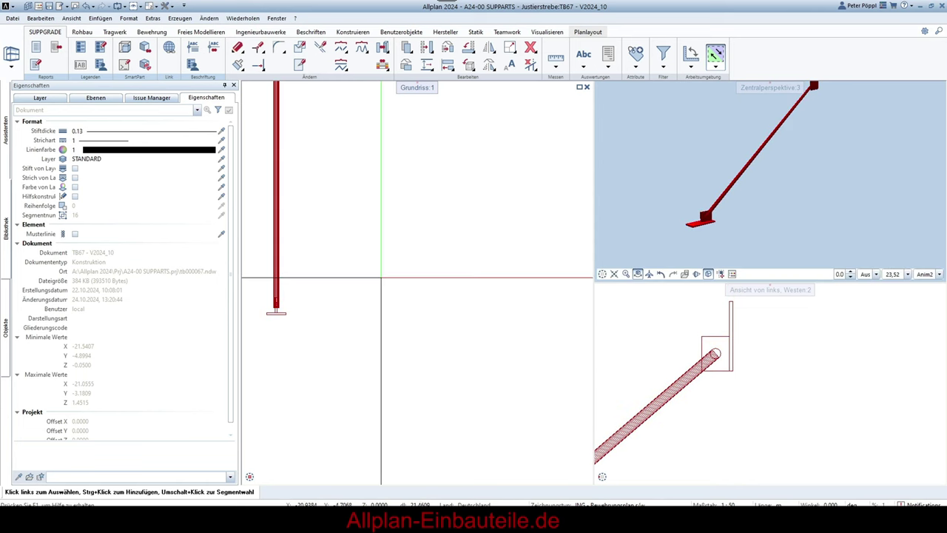
{"action": "double_click", "coordinate": [381, 276]}
{"action": "double_click", "coordinate": [115, 109]}
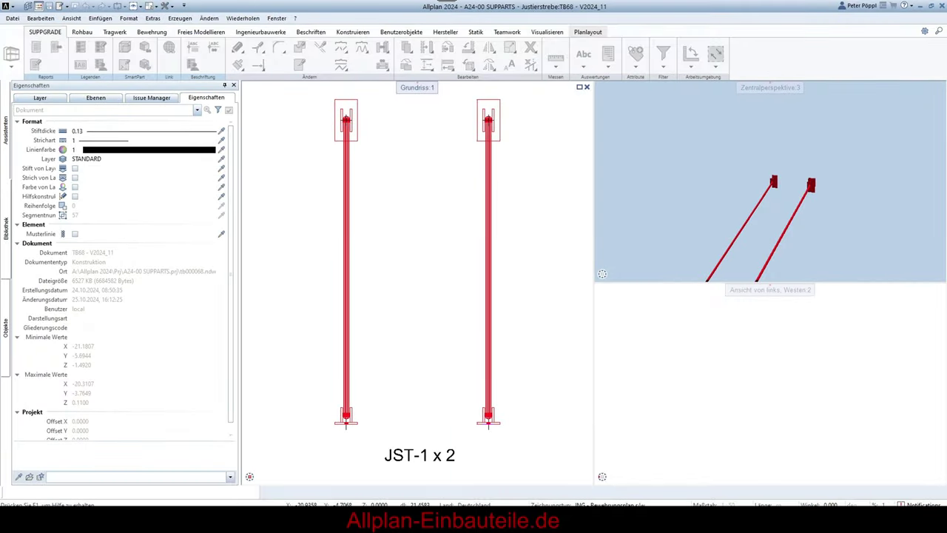
- Examine the upper stop plate and paired connector plates of the V2024_11 struts in the central perspective
{"action": "scroll", "coordinate": [821, 187], "scroll_direction": "up", "scroll_amount": 5}
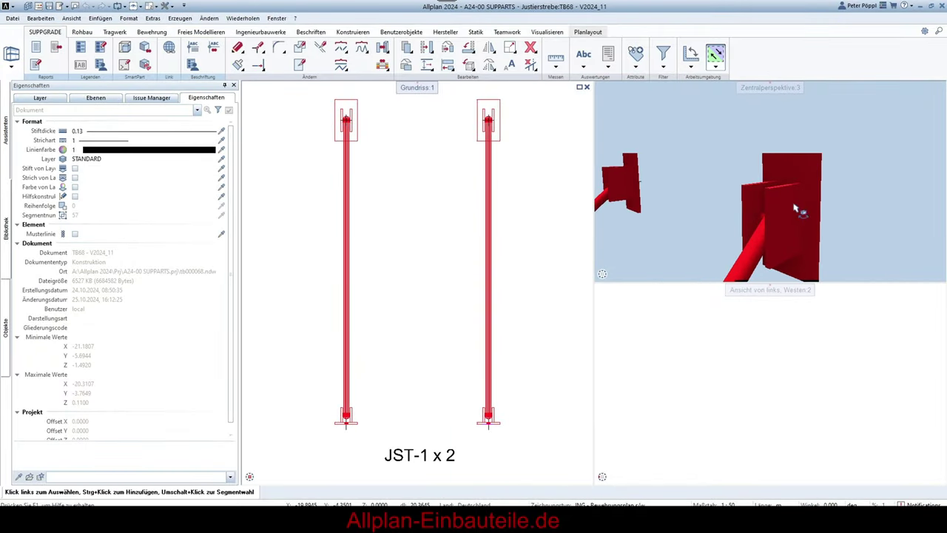
{"action": "scroll", "coordinate": [809, 202], "scroll_direction": "down", "scroll_amount": 1}
{"action": "left_click_drag", "start_coordinate": [836, 184], "coordinate": [722, 188]}
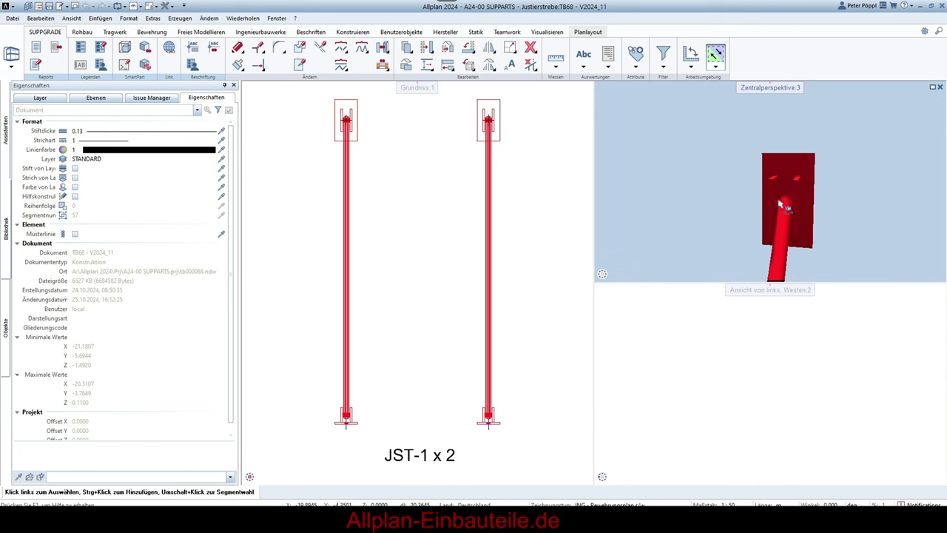
{"action": "mouse_move", "coordinate": [783, 205]}
{"action": "middle_mouse_down"}
{"action": "mouse_move", "coordinate": [825, 216]}
{"action": "mouse_move", "coordinate": [778, 220]}
{"action": "middle_mouse_up"}
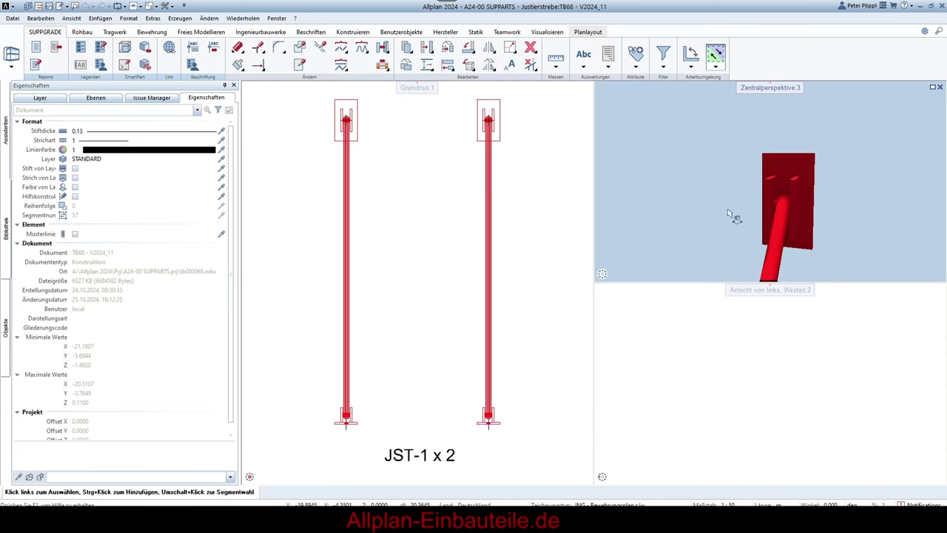
{"action": "middle_click_drag", "start_coordinate": [729, 215], "coordinate": [705, 202], "text": "shift"}
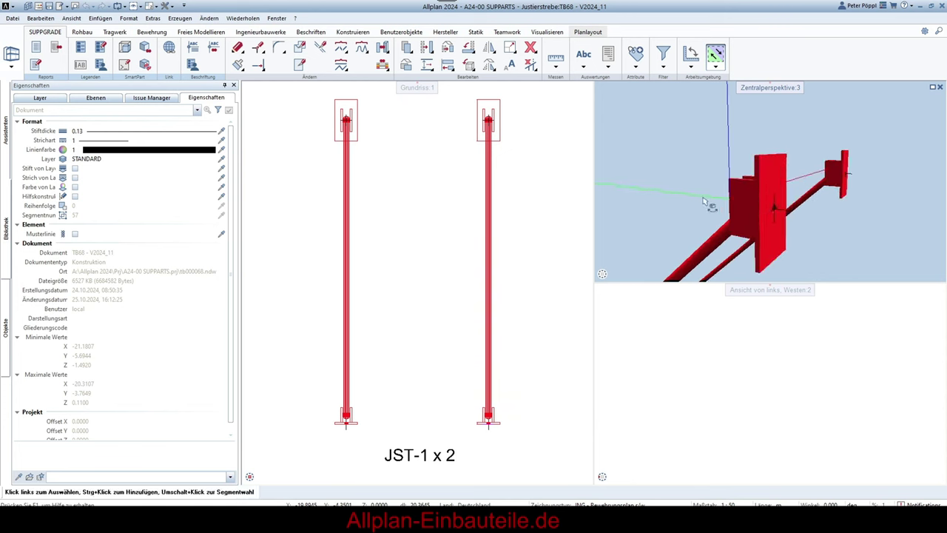
{"action": "left_click_drag", "start_coordinate": [704, 200], "coordinate": [836, 201]}
- Maximize the central perspective and examine the hole through the strut's upper stop plate from several angles
{"action": "double_click", "coordinate": [775, 88]}
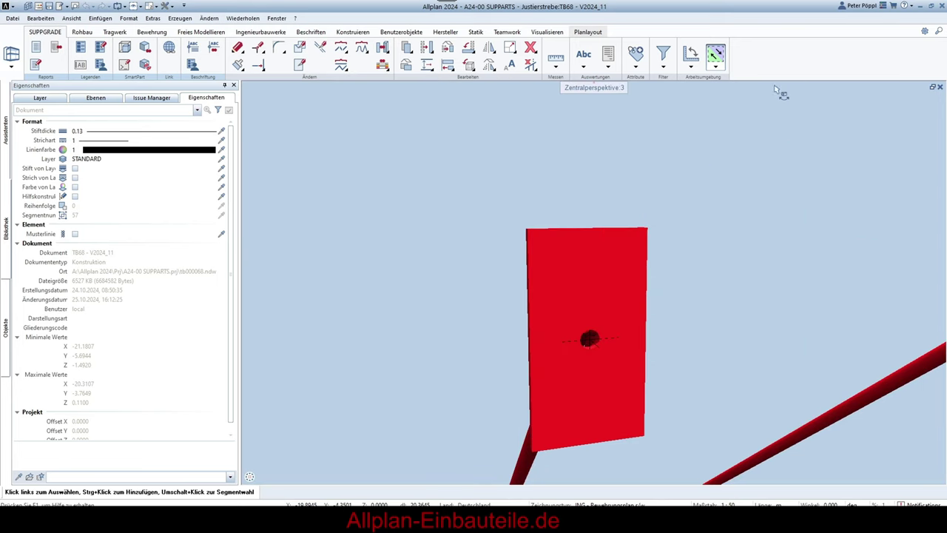
{"action": "scroll", "coordinate": [650, 133], "scroll_direction": "down", "scroll_amount": 1}
{"action": "scroll", "coordinate": [598, 268], "scroll_direction": "up", "scroll_amount": 3}
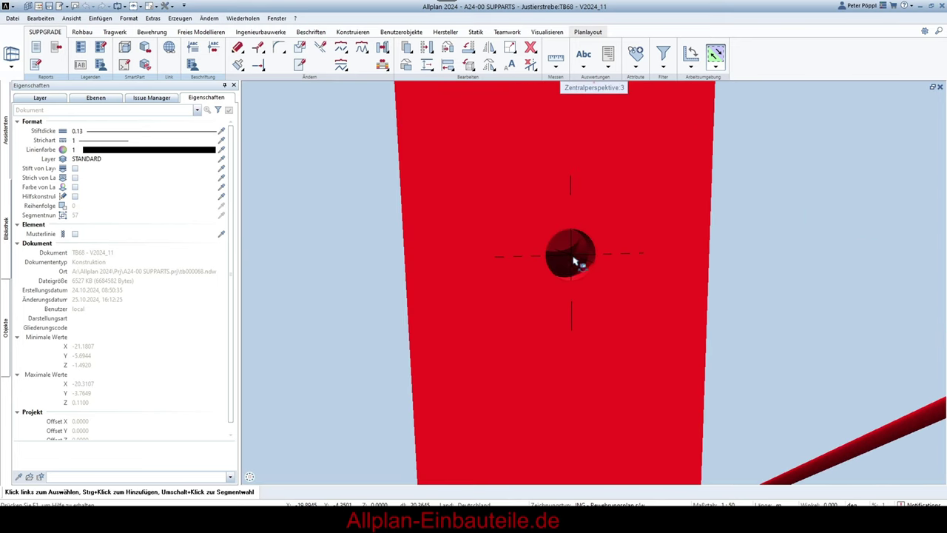
{"action": "middle_click_drag", "start_coordinate": [624, 264], "coordinate": [542, 278], "text": "shift"}
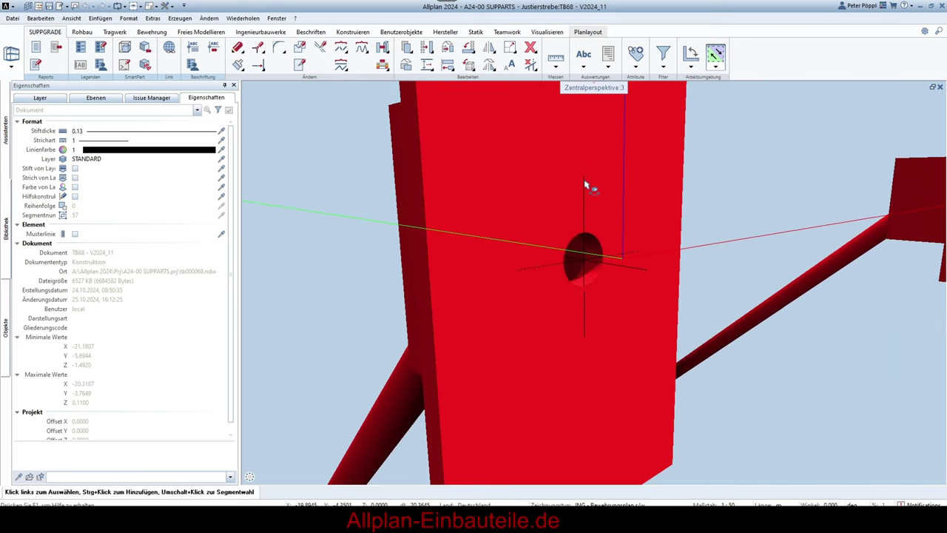
{"action": "middle_click_drag", "start_coordinate": [590, 325], "coordinate": [552, 285], "text": "shift"}
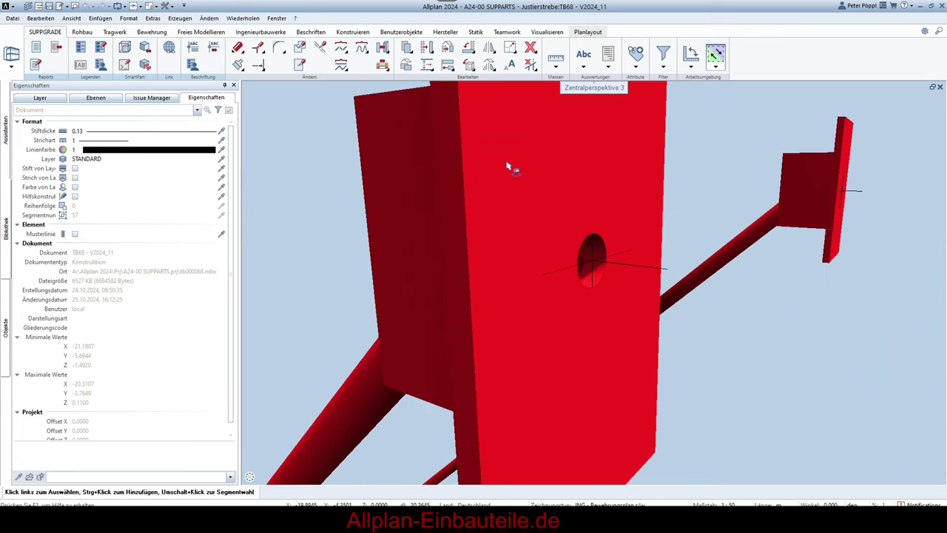
{"action": "middle_click_drag", "start_coordinate": [572, 282], "coordinate": [563, 278], "text": "shift"}
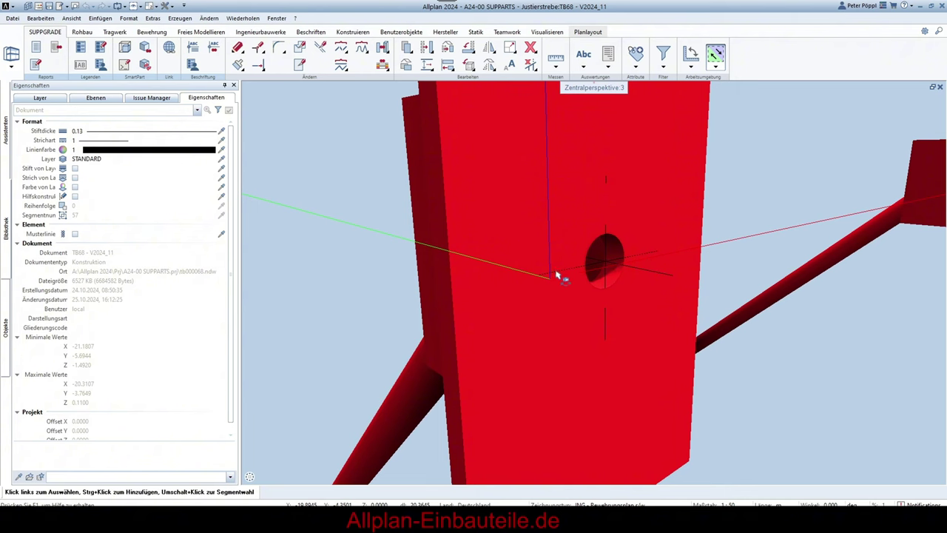
{"action": "middle_click_drag", "start_coordinate": [676, 275], "coordinate": [645, 239], "text": "shift"}
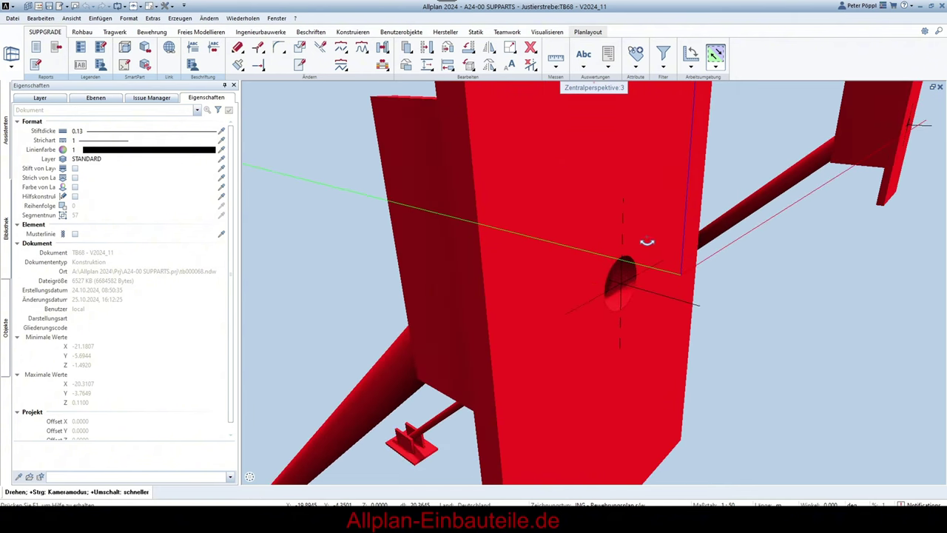
{"action": "middle_click_drag", "start_coordinate": [594, 304], "coordinate": [634, 210], "text": "shift"}
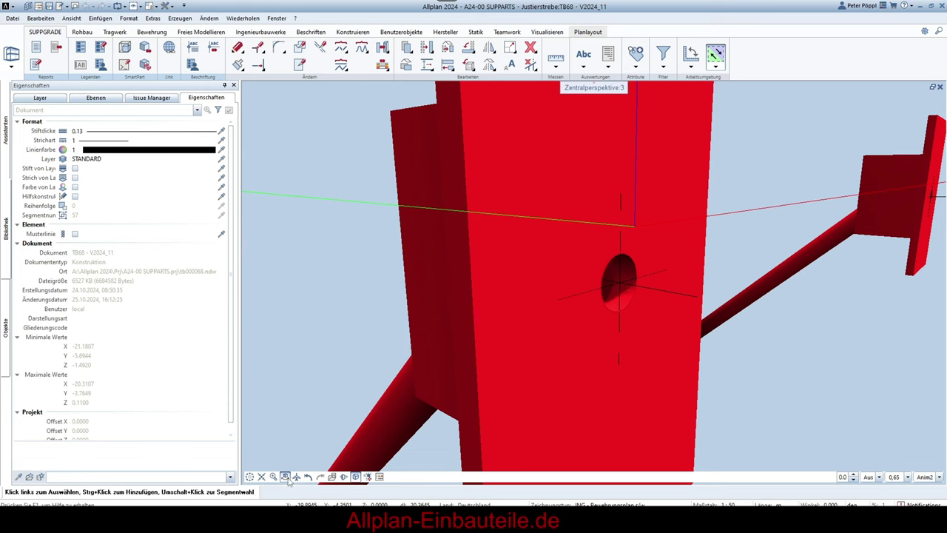
- Open the properties of the V2024_11 struts and set their Winkel to 72.0000
{"action": "left_click", "coordinate": [286, 478]}
{"action": "scroll", "coordinate": [579, 204], "scroll_direction": "down", "scroll_amount": 3}
{"action": "double_click", "coordinate": [589, 212]}
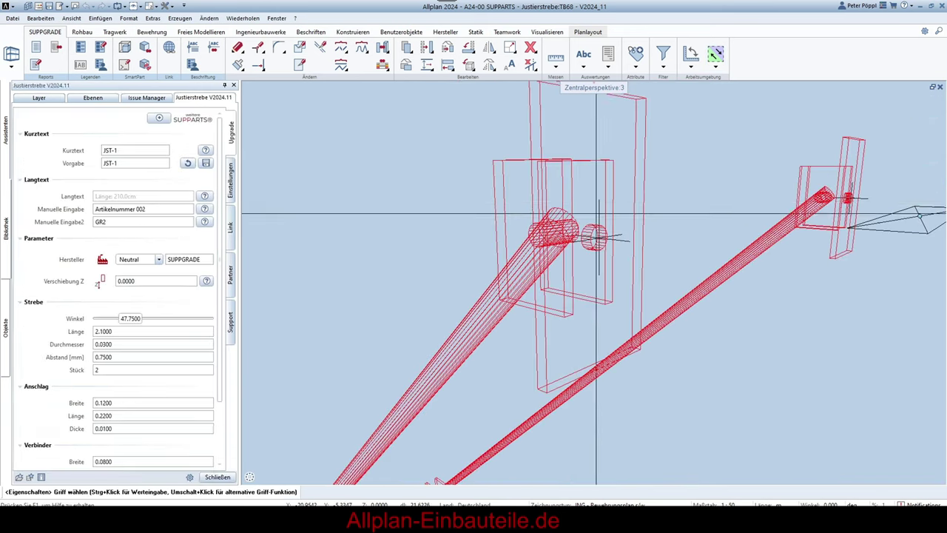
{"action": "scroll", "coordinate": [596, 215], "scroll_direction": "down", "scroll_amount": 5}
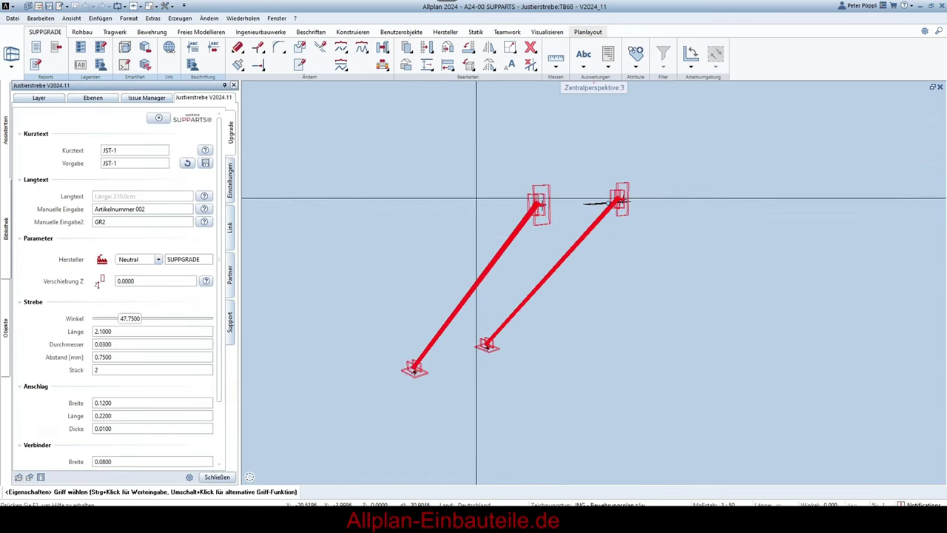
{"action": "mouse_move", "coordinate": [139, 319]}
{"action": "left_mouse_down"}
{"action": "mouse_move", "coordinate": [186, 318]}
{"action": "mouse_move", "coordinate": [153, 318]}
{"action": "left_mouse_up"}
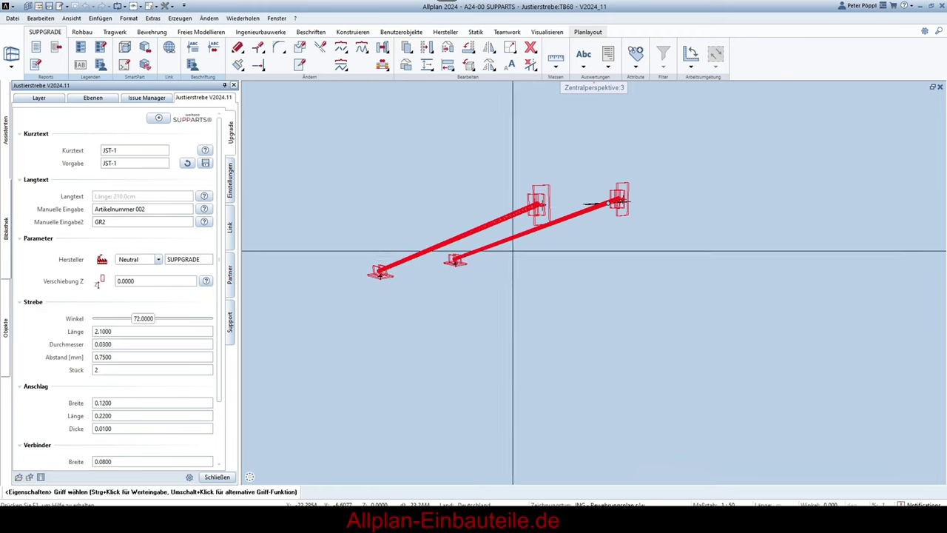
- Check the tilted struts in a standard view and in the rotated perspective, and close their properties
{"action": "scroll", "coordinate": [612, 323], "scroll_direction": "down", "scroll_amount": 2}
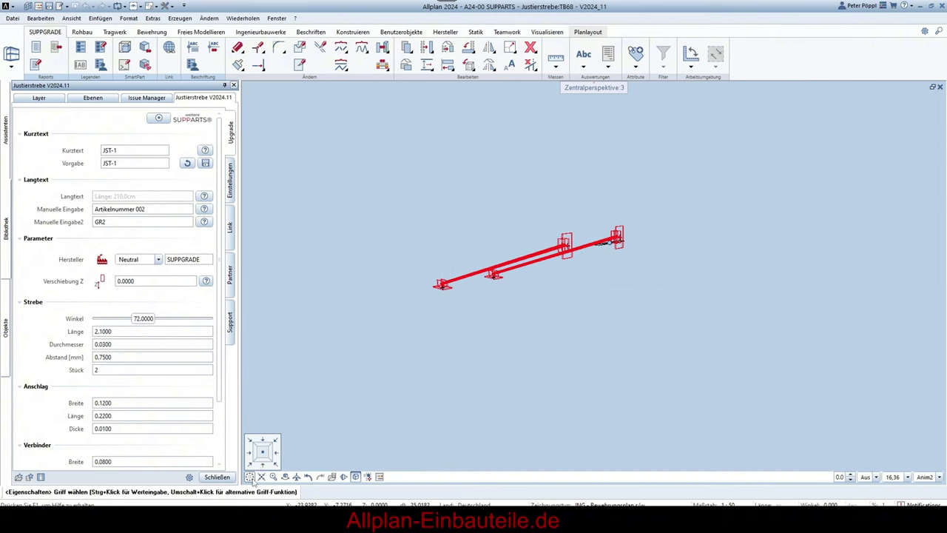
{"action": "left_click", "coordinate": [261, 467]}
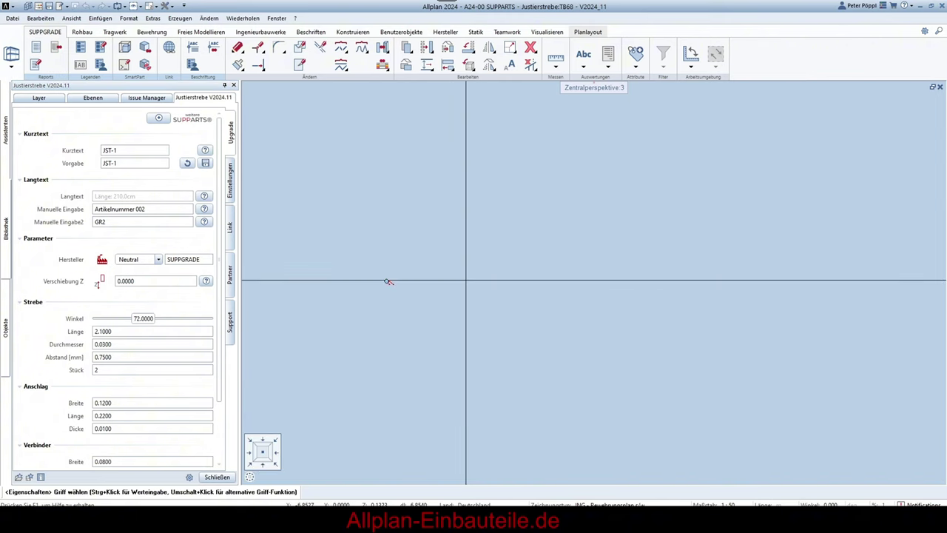
{"action": "scroll", "coordinate": [464, 283], "scroll_direction": "up", "scroll_amount": 6}
{"action": "scroll", "coordinate": [482, 254], "scroll_direction": "down", "scroll_amount": 2}
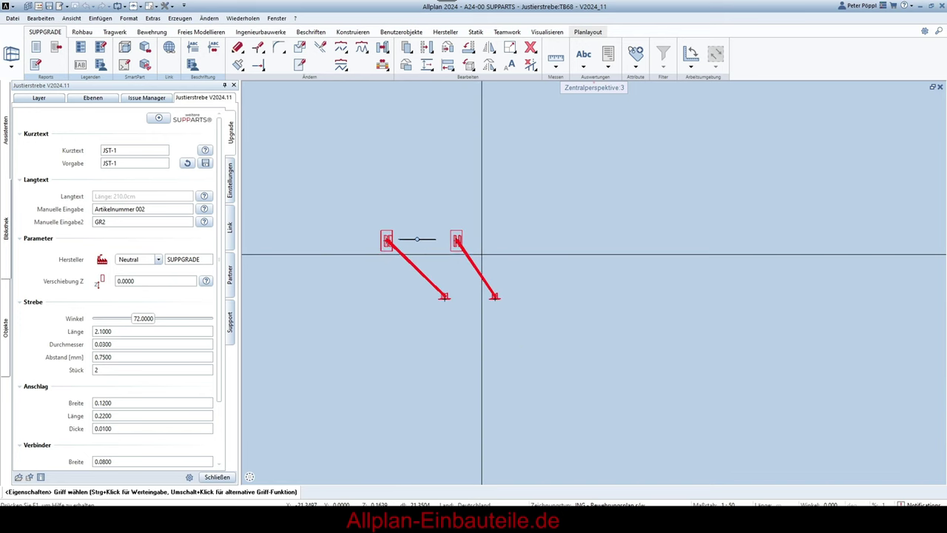
{"action": "left_click", "coordinate": [286, 477]}
{"action": "scroll", "coordinate": [407, 287], "scroll_direction": "down", "scroll_amount": 3}
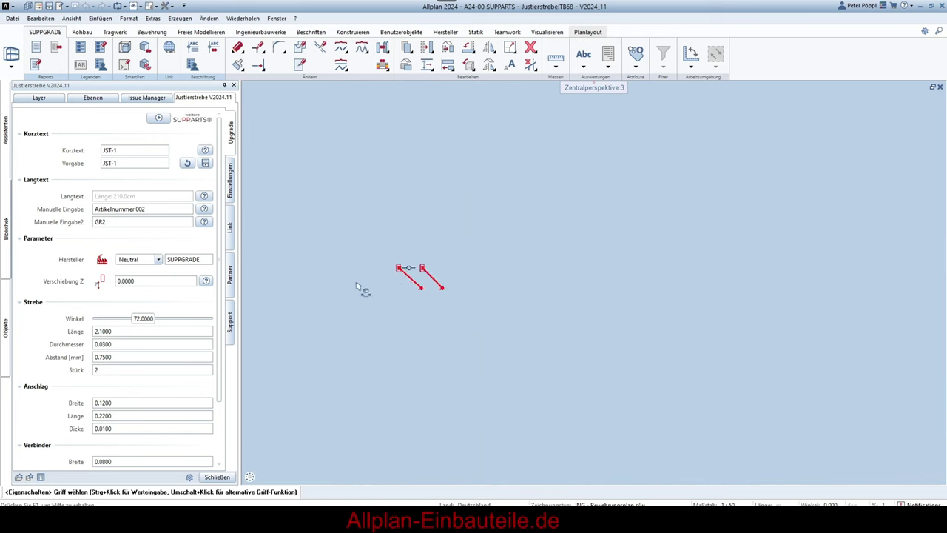
{"action": "left_click_drag", "start_coordinate": [357, 286], "coordinate": [425, 286]}
{"action": "scroll", "coordinate": [410, 283], "scroll_direction": "up", "scroll_amount": 5}
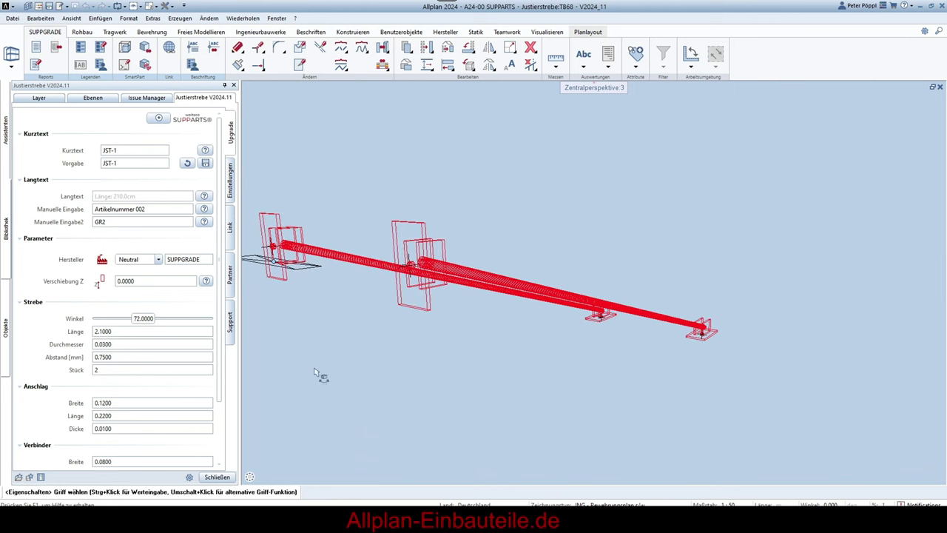
{"action": "left_click", "coordinate": [927, 476]}
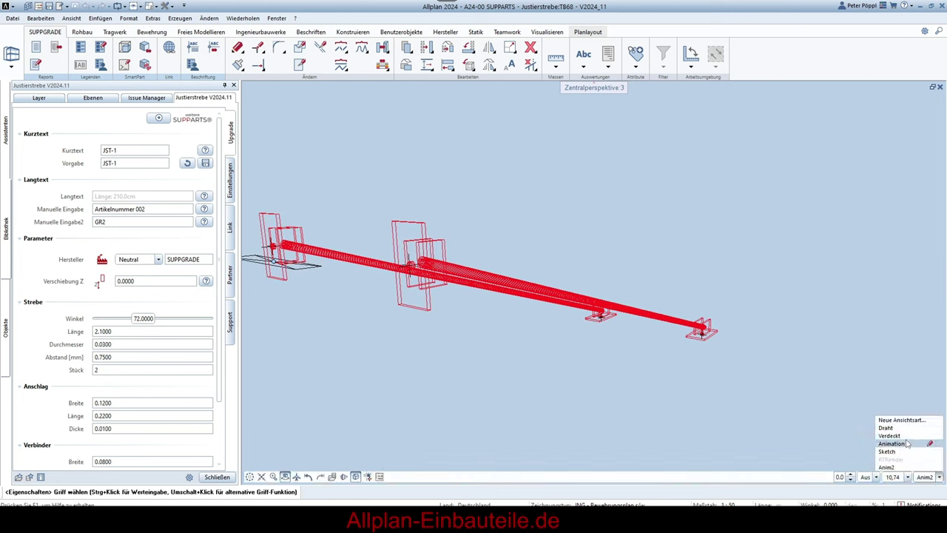
{"action": "left_click", "coordinate": [217, 477]}
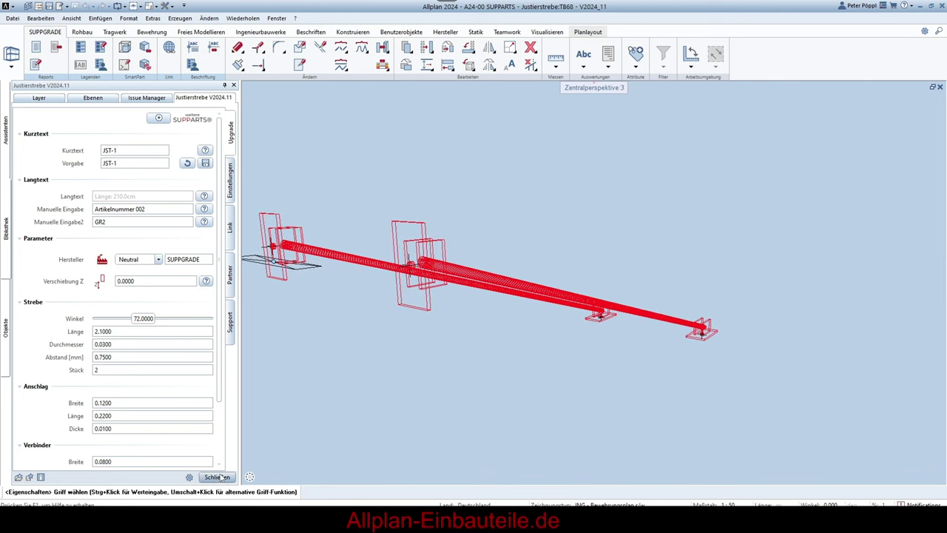
{"action": "left_click", "coordinate": [220, 478]}
{"action": "key", "text": "Escape"}
- Examine the shaded V2024_11 struts from several angles, including their lower base plates and connectors
{"action": "left_click_drag", "start_coordinate": [369, 304], "coordinate": [406, 317]}
{"action": "middle_click_drag", "start_coordinate": [404, 319], "coordinate": [653, 311]}
{"action": "scroll", "coordinate": [637, 307], "scroll_direction": "up", "scroll_amount": 2}
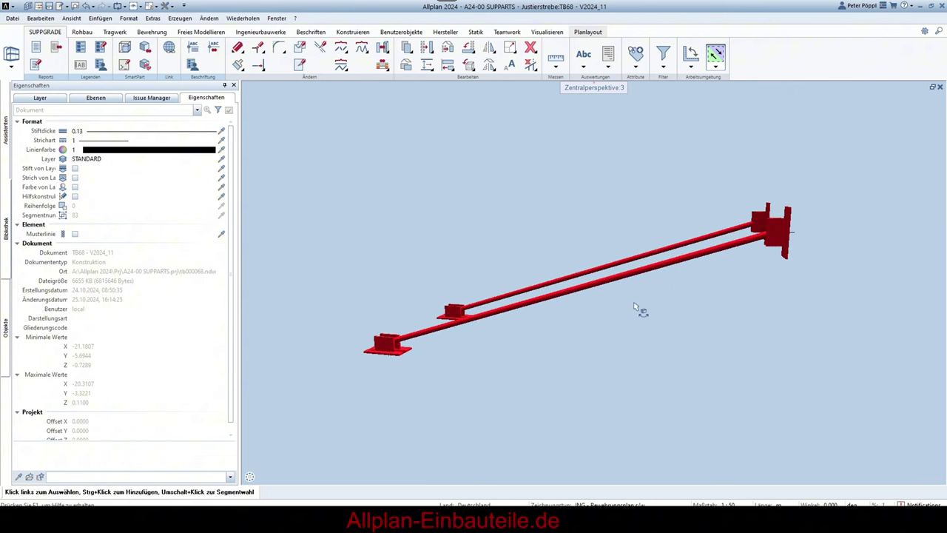
{"action": "middle_click_drag", "start_coordinate": [548, 317], "coordinate": [520, 257]}
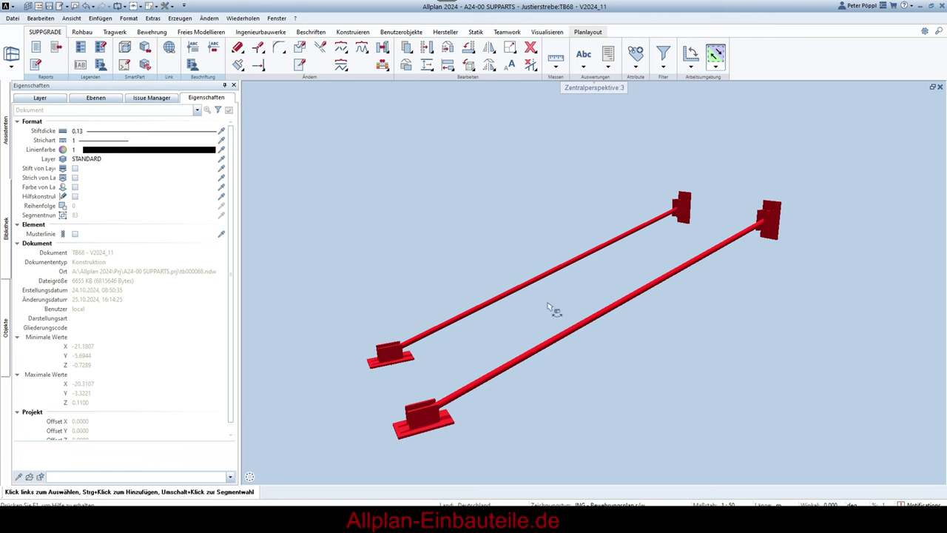
{"action": "middle_click_drag", "start_coordinate": [745, 296], "coordinate": [570, 398]}
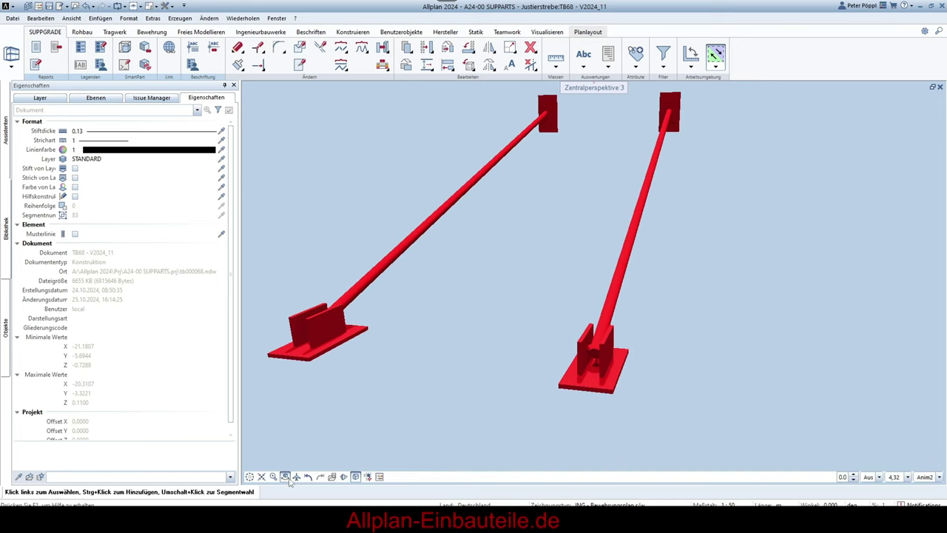
- Open the properties of the V2024_11 struts, set the Loch Abstand to 35 and check the upper plate
{"action": "double_click", "coordinate": [607, 358]}
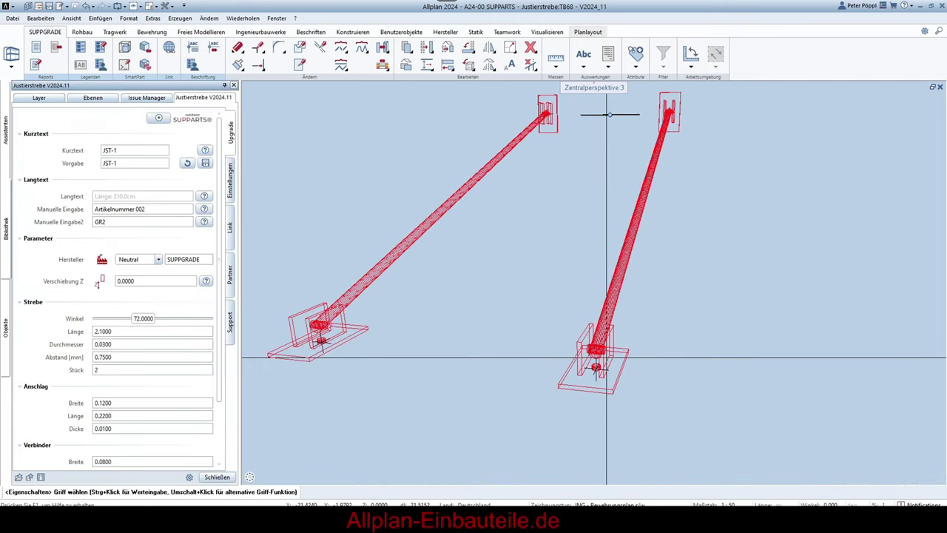
{"action": "scroll", "coordinate": [130, 378], "scroll_direction": "down", "scroll_amount": 1}
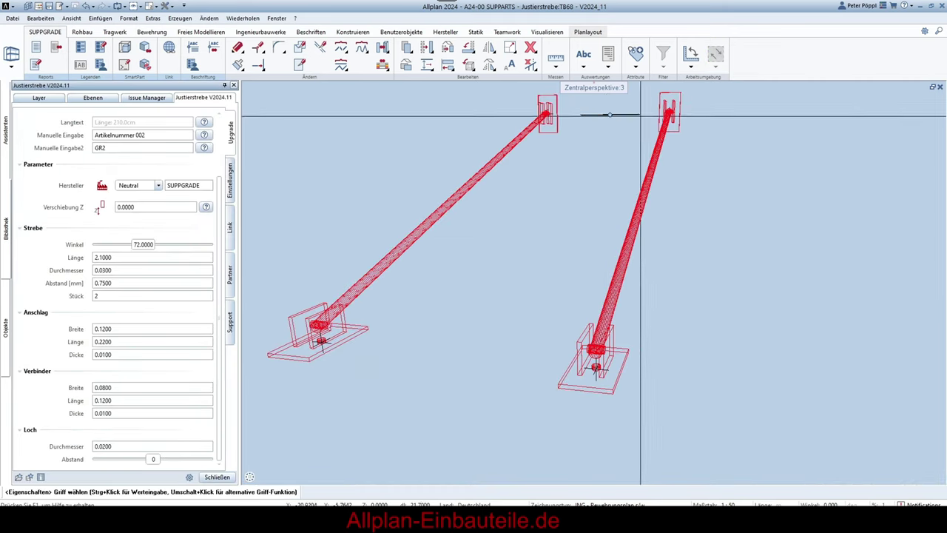
{"action": "scroll", "coordinate": [641, 116], "scroll_direction": "down", "scroll_amount": 2}
{"action": "scroll", "coordinate": [622, 152], "scroll_direction": "up", "scroll_amount": 7}
{"action": "scroll", "coordinate": [560, 225], "scroll_direction": "down", "scroll_amount": 6}
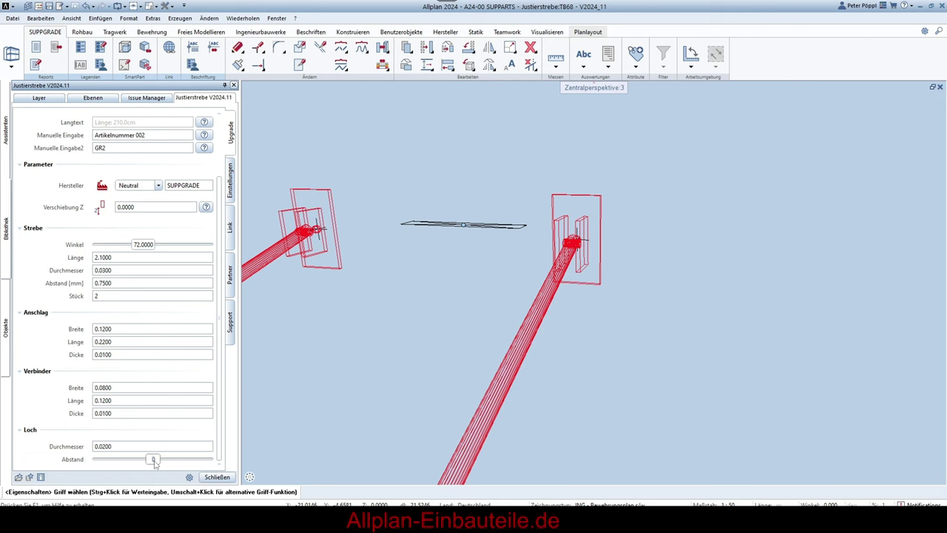
{"action": "key", "text": "Return"}
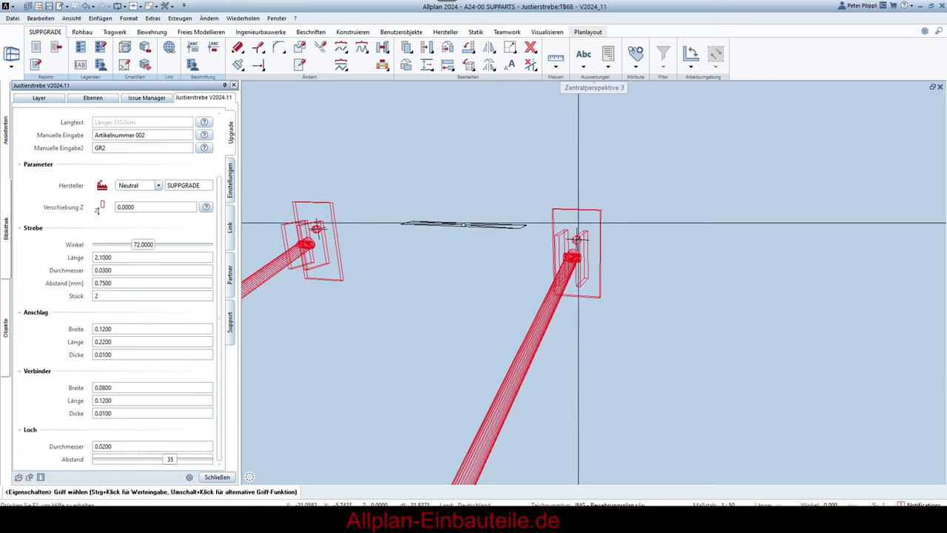
{"action": "scroll", "coordinate": [402, 212], "scroll_direction": "down", "scroll_amount": 3}
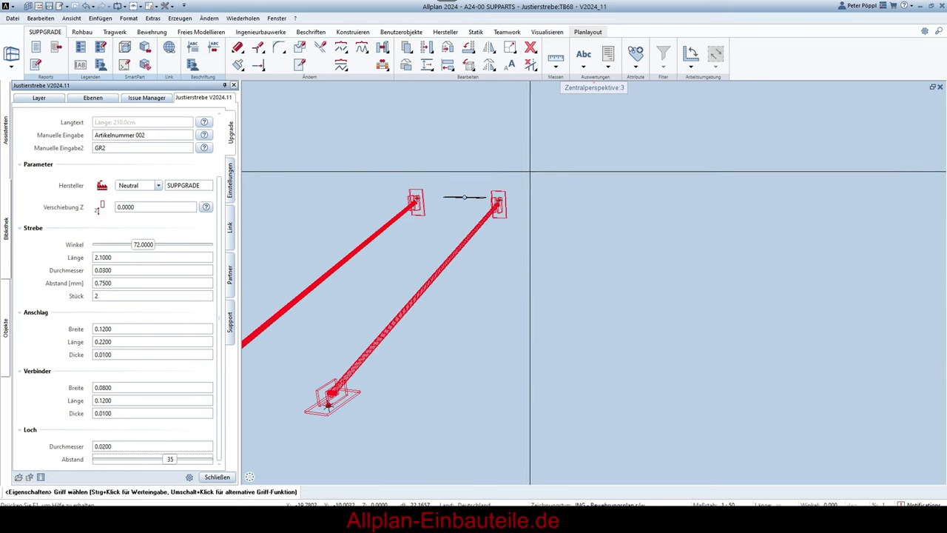
{"action": "scroll", "coordinate": [441, 339], "scroll_direction": "up", "scroll_amount": 5}
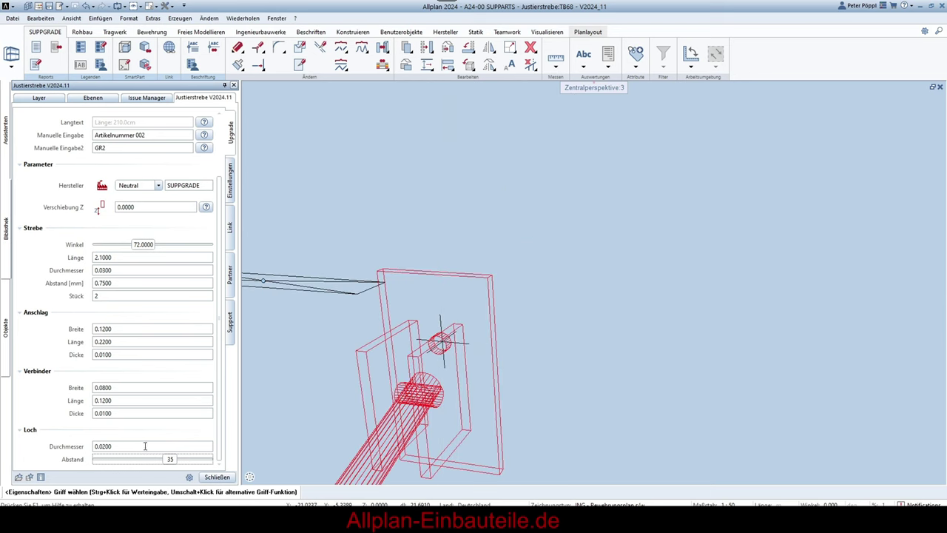
- Try a Loch Abstand of -22 on the struts and set it back to 0
{"action": "left_click_drag", "start_coordinate": [170, 460], "coordinate": [143, 463]}
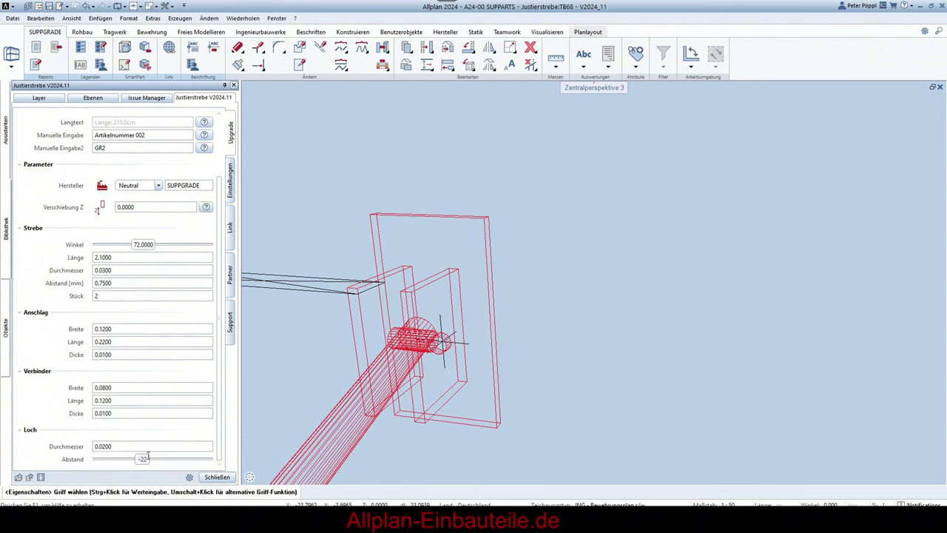
{"action": "type", "text": "0"}
{"action": "key", "text": "Return"}
{"action": "scroll", "coordinate": [454, 203], "scroll_direction": "down", "scroll_amount": 4}
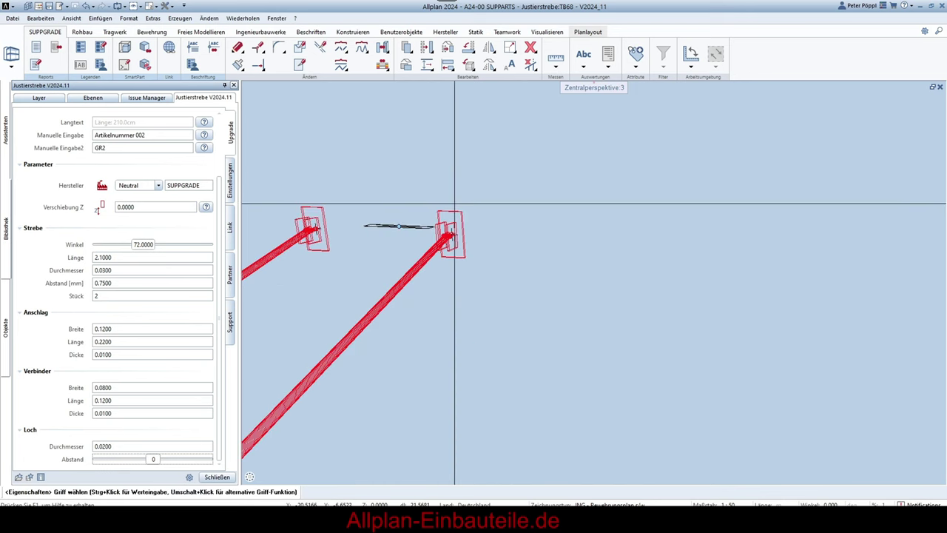
{"action": "scroll", "coordinate": [453, 222], "scroll_direction": "up", "scroll_amount": 5}
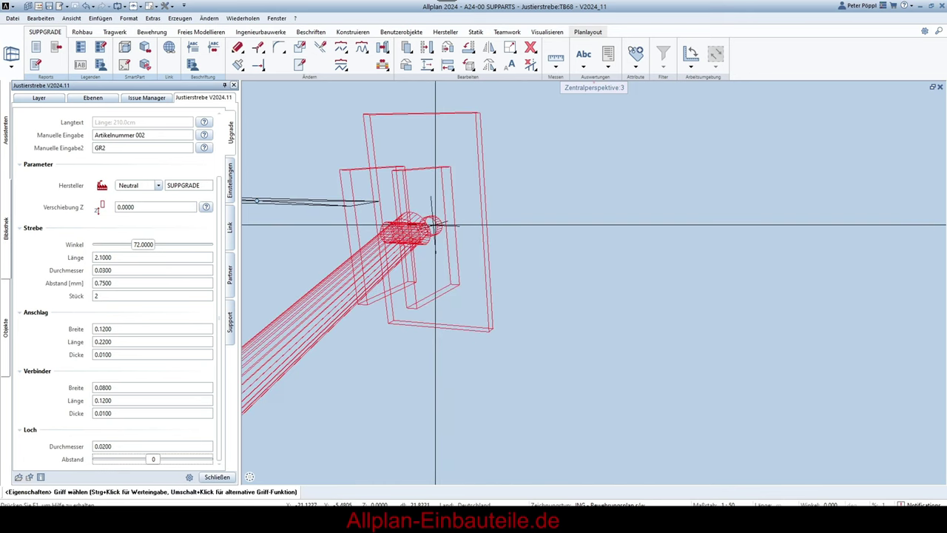
{"action": "left_click", "coordinate": [556, 67]}
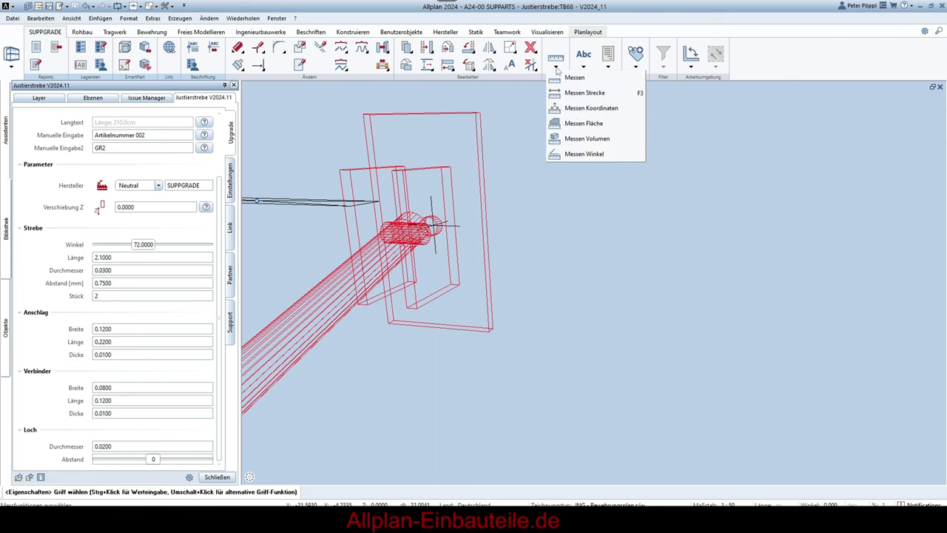
{"action": "left_click", "coordinate": [574, 77]}
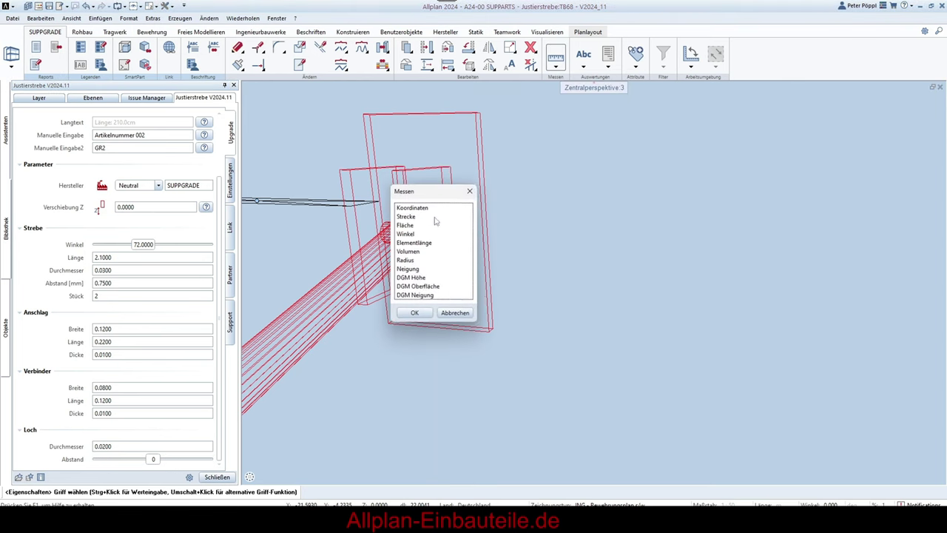
{"action": "double_click", "coordinate": [435, 216]}
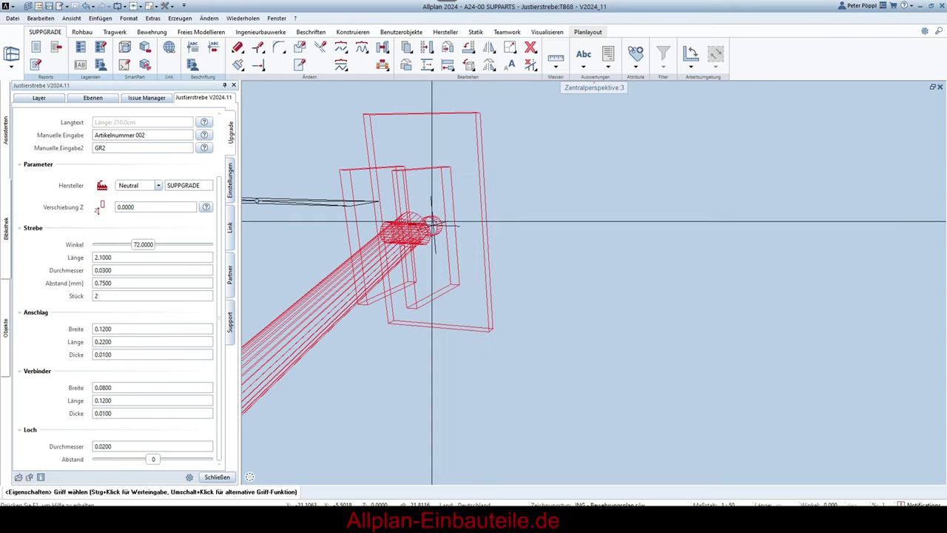
- Examine the struts in the side view from the west, comparing the hole axes at the lower and upper ends
{"action": "scroll", "coordinate": [433, 222], "scroll_direction": "down", "scroll_amount": 3}
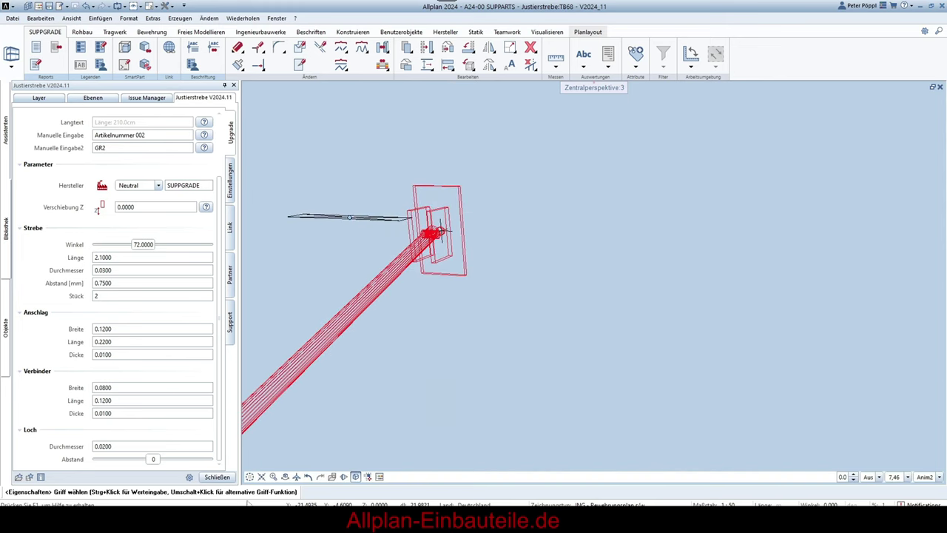
{"action": "left_click", "coordinate": [252, 460]}
{"action": "scroll", "coordinate": [398, 345], "scroll_direction": "down", "scroll_amount": 5}
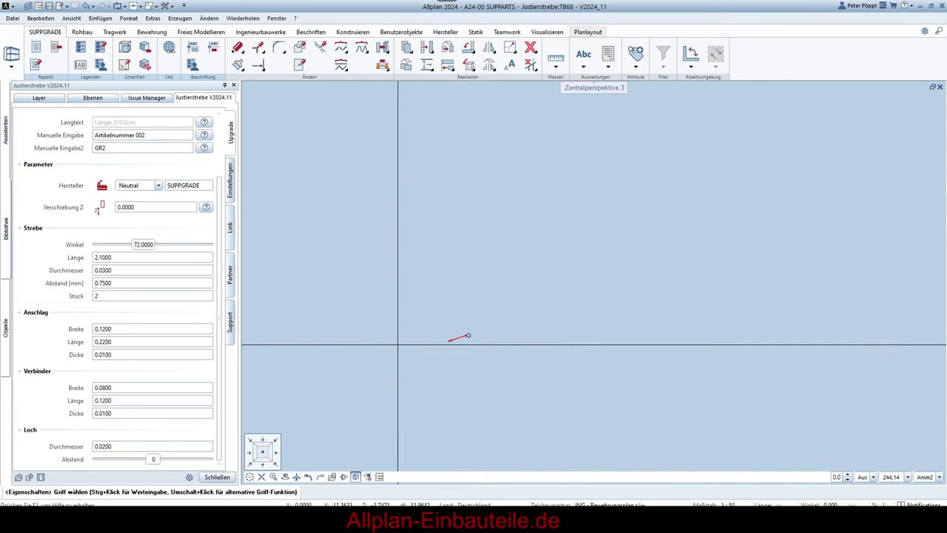
{"action": "left_click", "coordinate": [355, 477]}
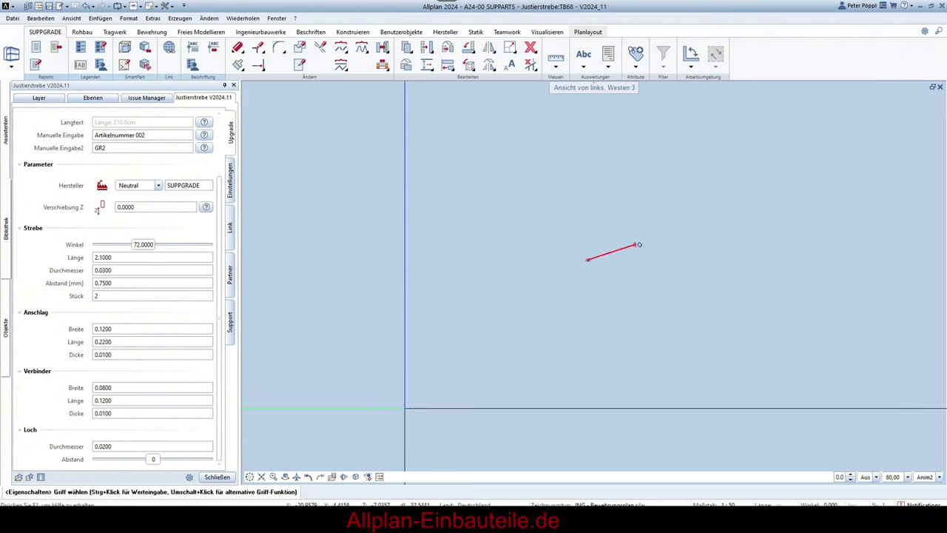
{"action": "scroll", "coordinate": [618, 294], "scroll_direction": "up", "scroll_amount": 6}
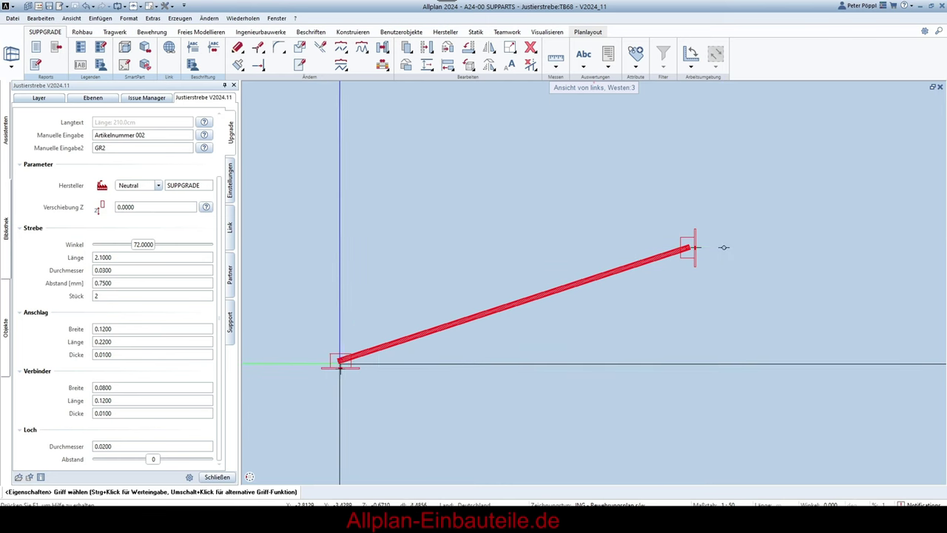
{"action": "scroll", "coordinate": [339, 360], "scroll_direction": "up", "scroll_amount": 3}
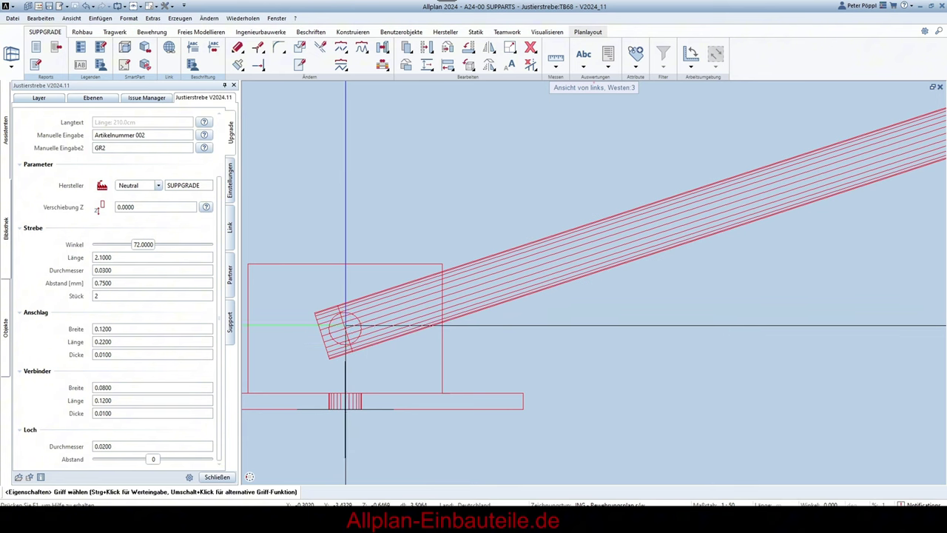
{"action": "scroll", "coordinate": [346, 328], "scroll_direction": "down", "scroll_amount": 5}
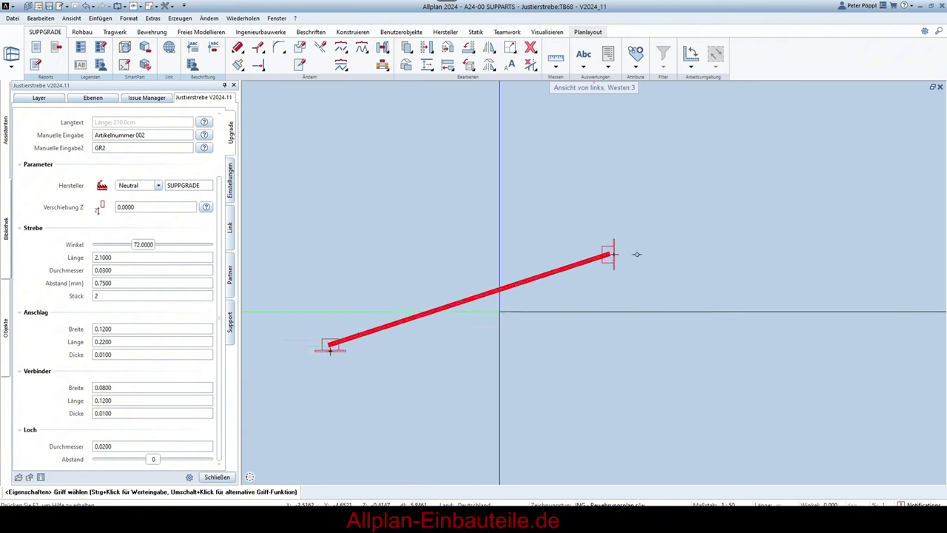
{"action": "scroll", "coordinate": [613, 244], "scroll_direction": "up", "scroll_amount": 3}
{"action": "scroll", "coordinate": [612, 241], "scroll_direction": "up", "scroll_amount": 4}
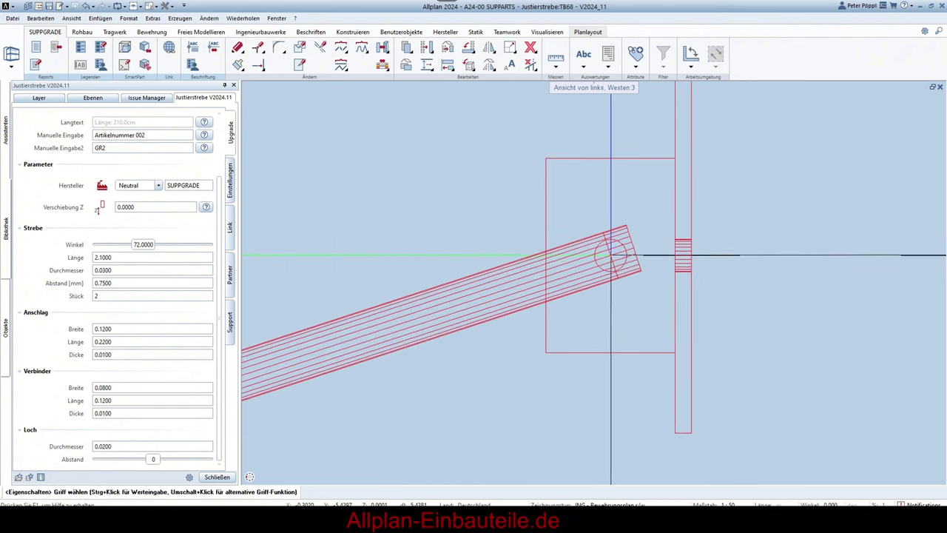
- Shorten the struts' Länge first to 2.0000 and finally to 1.0000
{"action": "left_click", "coordinate": [98, 258]}
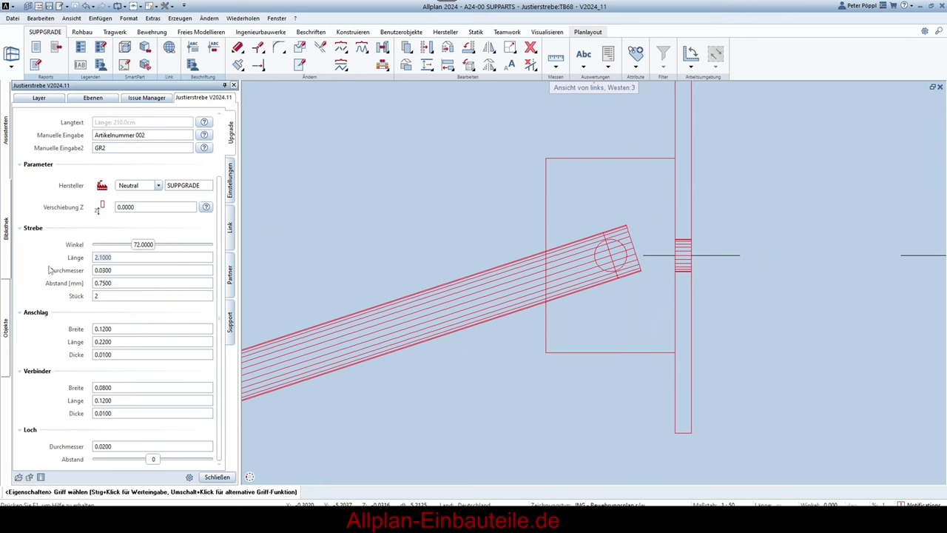
{"action": "type", "text": "2"}
{"action": "key", "text": "Return"}
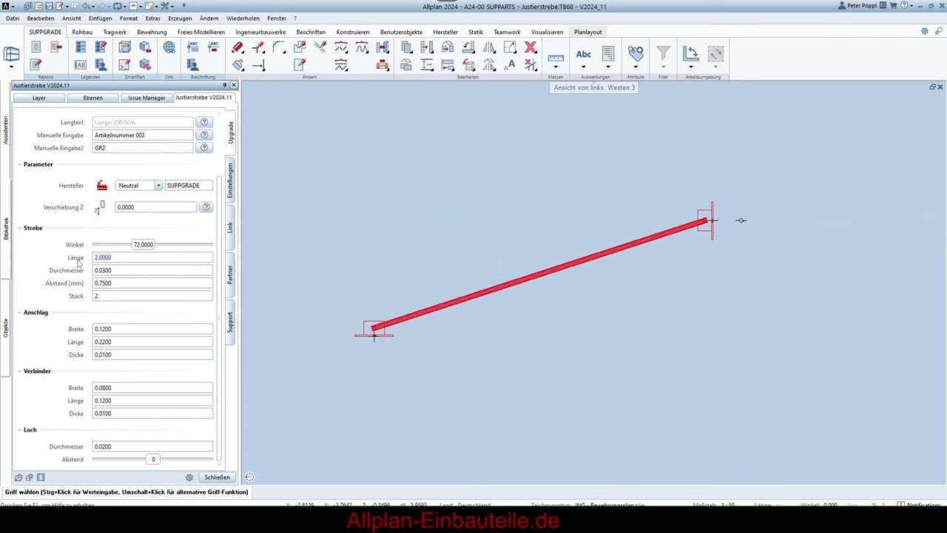
{"action": "type", "text": "1"}
{"action": "key", "text": "Return"}
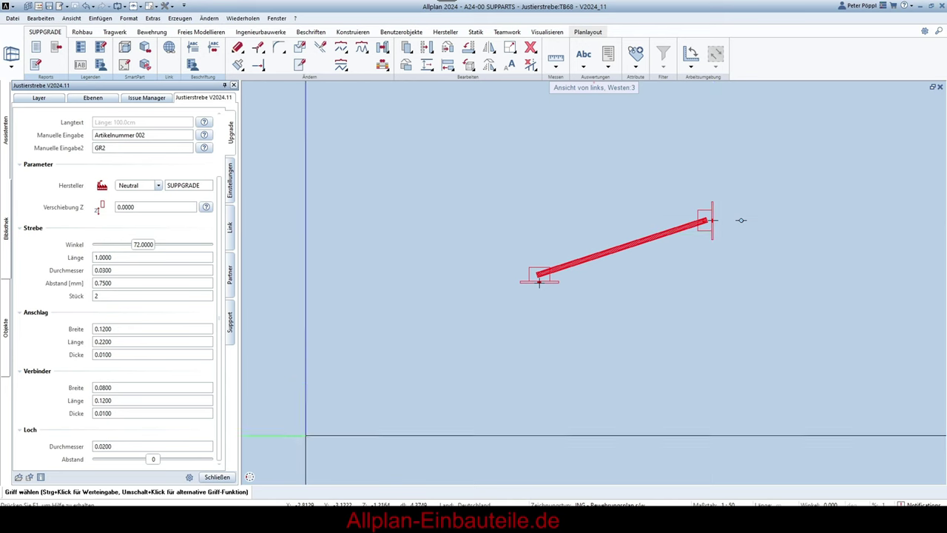
- Show the struts in the south-west isometric view and set their Stück to 3 and Abstand to 1.0000
{"action": "left_click", "coordinate": [250, 471]}
{"action": "scroll", "coordinate": [381, 437], "scroll_direction": "down", "scroll_amount": 5}
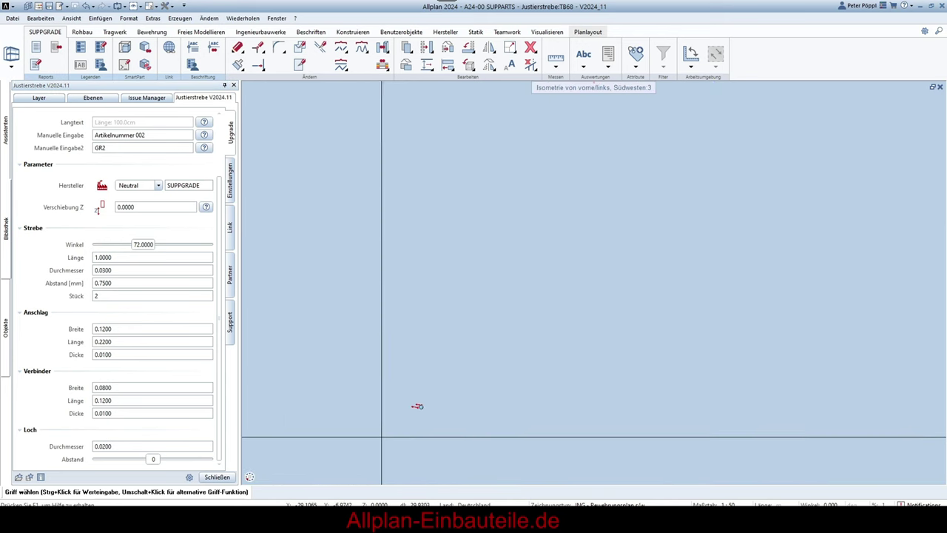
{"action": "scroll", "coordinate": [380, 437], "scroll_direction": "up", "scroll_amount": 2}
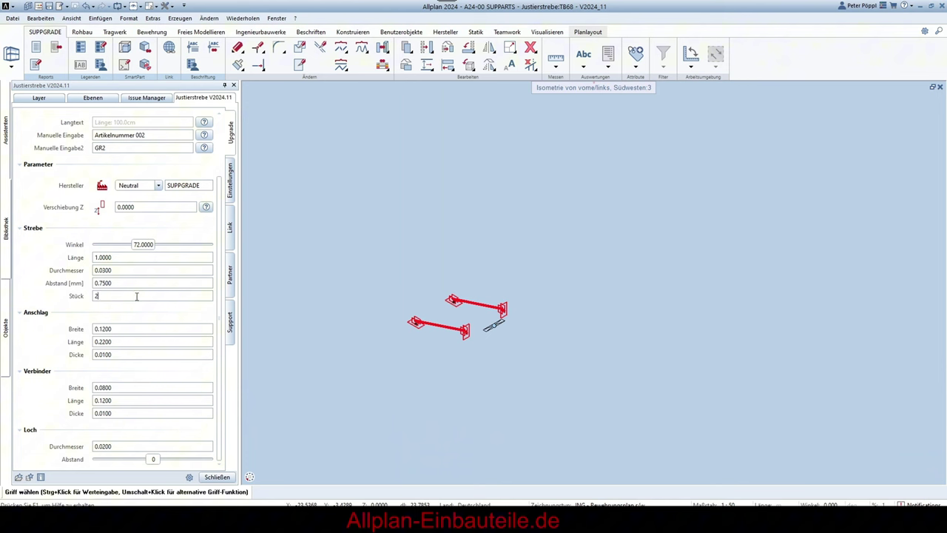
{"action": "key", "text": "BackSpace"}
{"action": "type", "text": "3"}
{"action": "key", "text": "Return"}
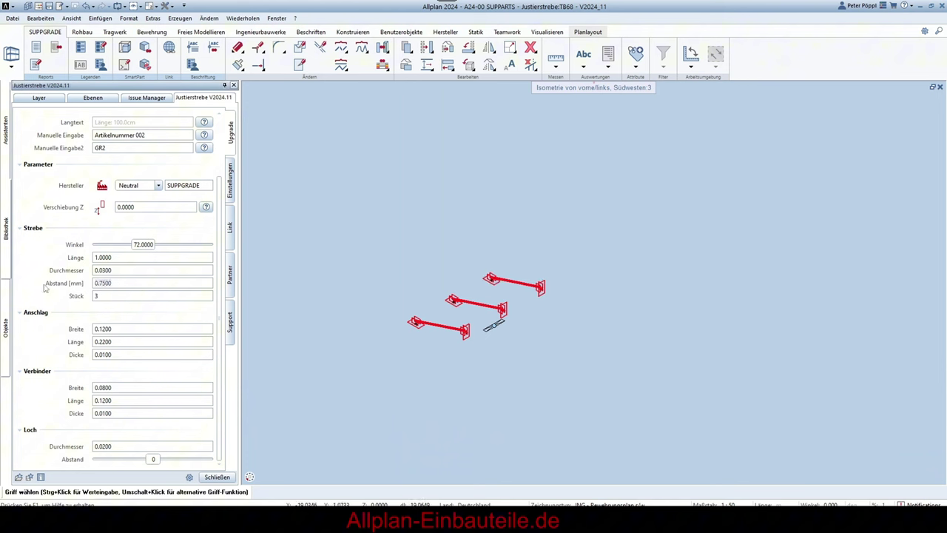
{"action": "key", "text": "shift+Tab"}
{"action": "type", "text": "1"}
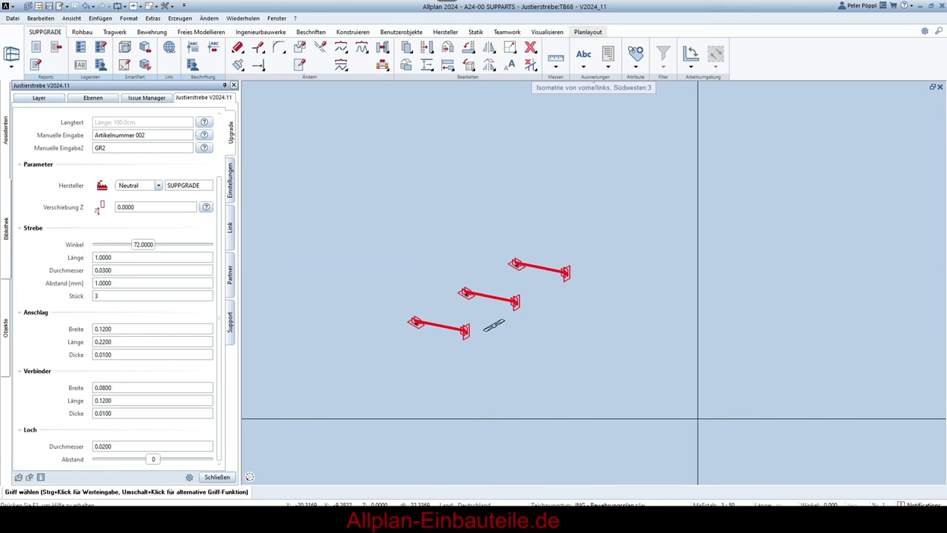
- Enter Hersteller-X as the manufacturer text and Zeile 1 and Zeile 2 as the two manual long-text entries
{"action": "scroll", "coordinate": [108, 232], "scroll_direction": "up", "scroll_amount": 2}
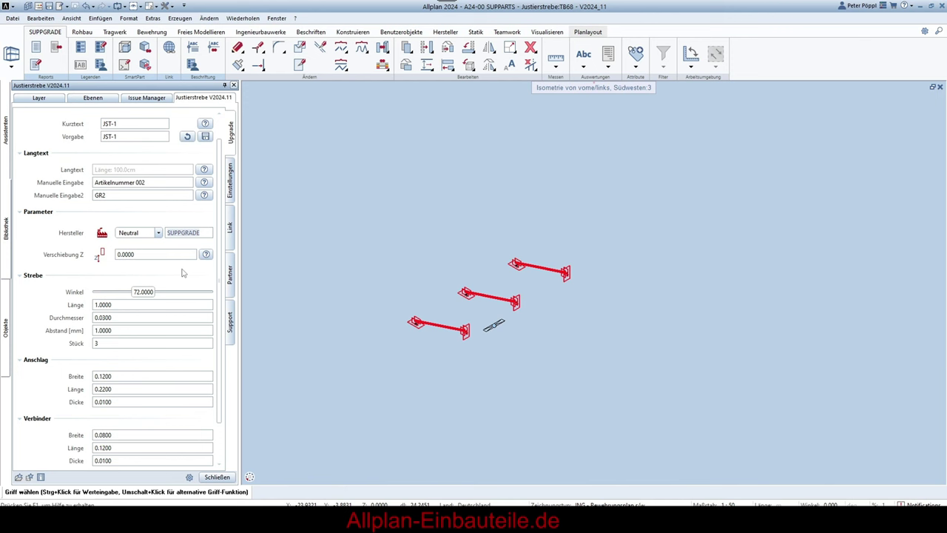
{"action": "type", "text": "Hersteller-X"}
{"action": "left_click", "coordinate": [4, 171]}
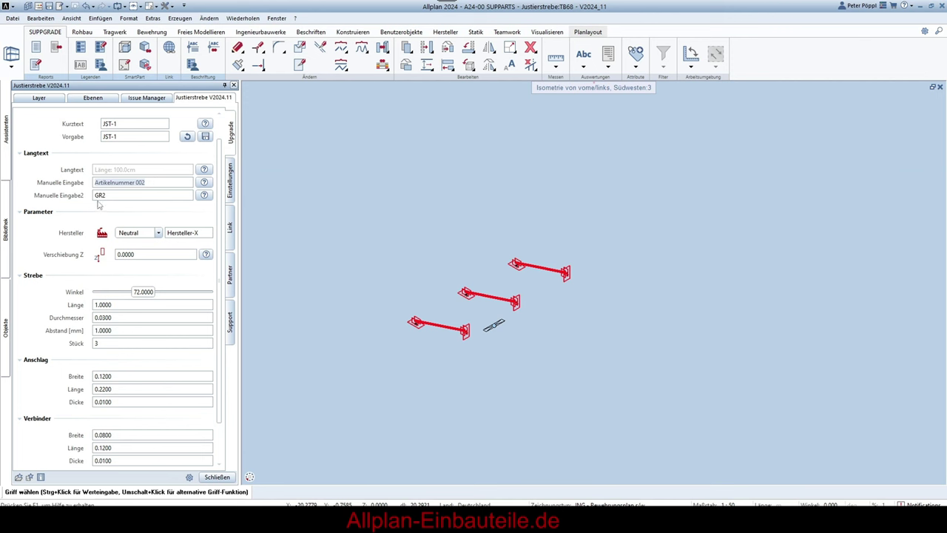
{"action": "left_click", "coordinate": [141, 195]}
{"action": "left_click_drag", "start_coordinate": [146, 183], "coordinate": [25, 187]}
{"action": "type", "text": "Zeile 2"}
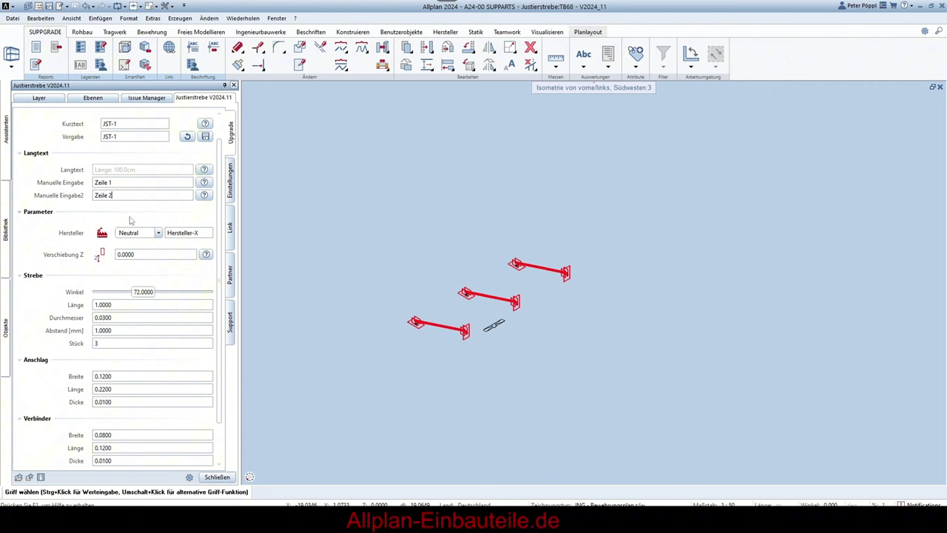
- Try a different Farbe for the struts in their display settings and set it back to 104
{"action": "scroll", "coordinate": [133, 229], "scroll_direction": "down", "scroll_amount": 2}
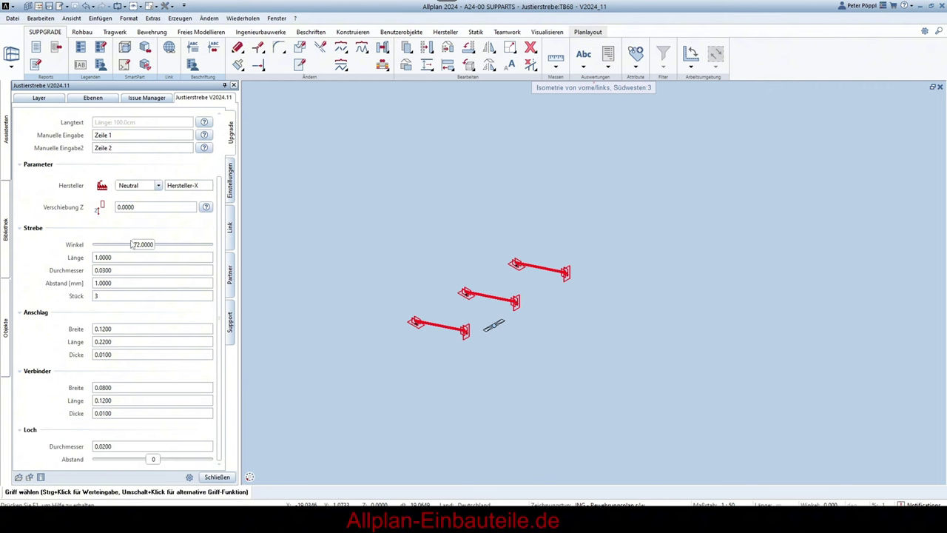
{"action": "scroll", "coordinate": [137, 246], "scroll_direction": "up", "scroll_amount": 3}
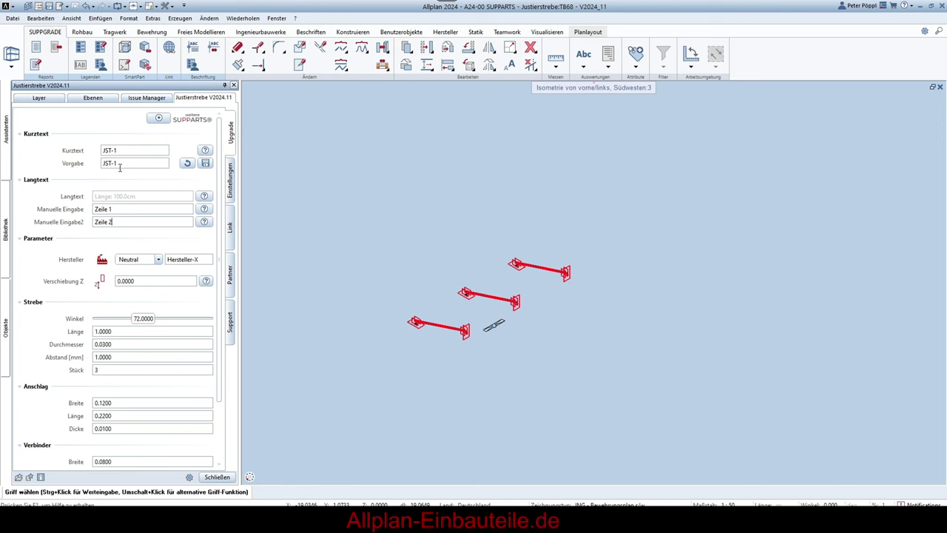
{"action": "left_click", "coordinate": [230, 184]}
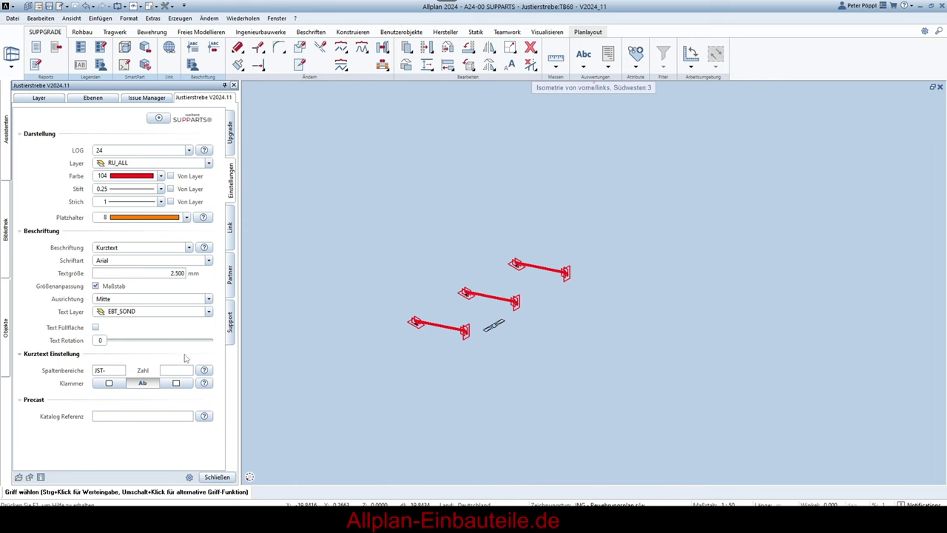
{"action": "left_click", "coordinate": [159, 176]}
{"action": "left_click", "coordinate": [140, 235]}
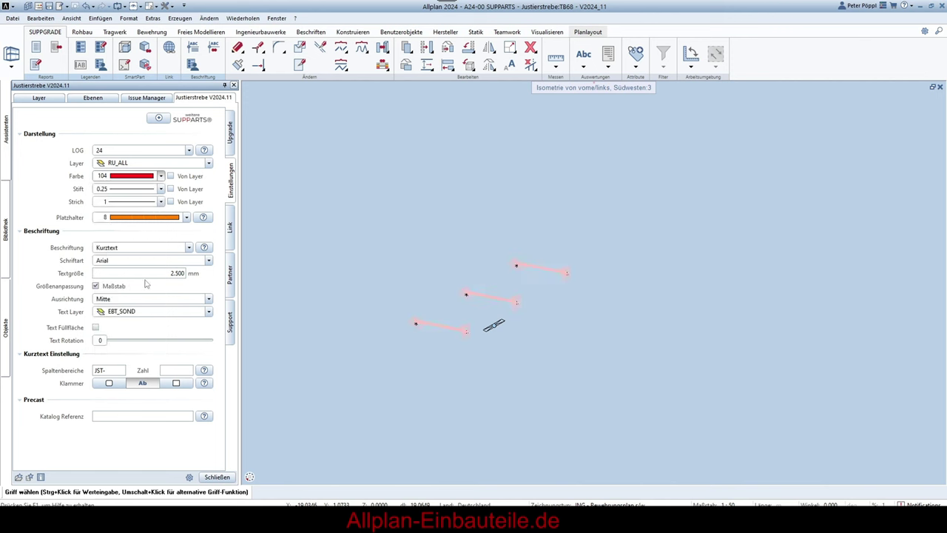
{"action": "left_click", "coordinate": [160, 176]}
{"action": "left_click", "coordinate": [134, 189]}
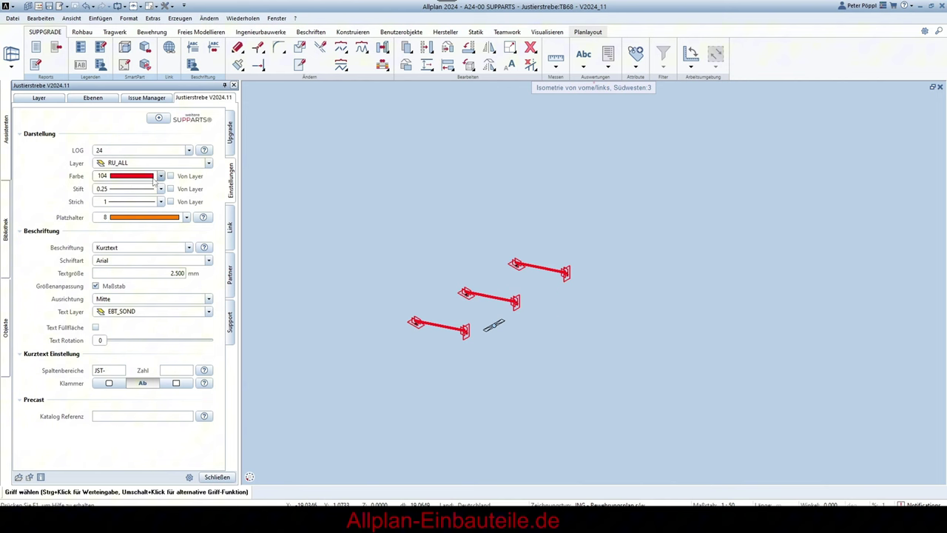
- Check the struts' Anschlag, Verbinder and Loch parameters, and show the whole struts in the west side view
{"action": "left_click", "coordinate": [232, 147]}
{"action": "scroll", "coordinate": [115, 332], "scroll_direction": "down", "scroll_amount": 3}
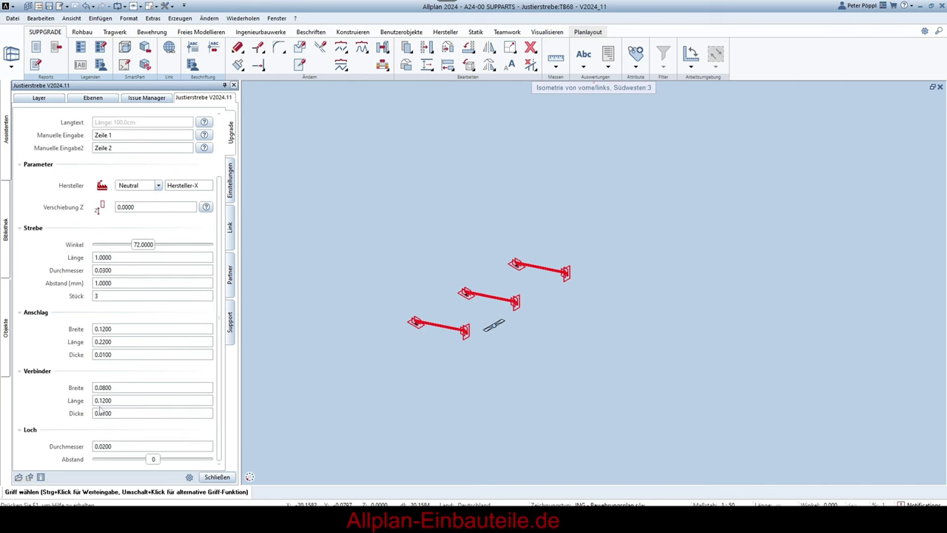
{"action": "scroll", "coordinate": [434, 322], "scroll_direction": "up", "scroll_amount": 3}
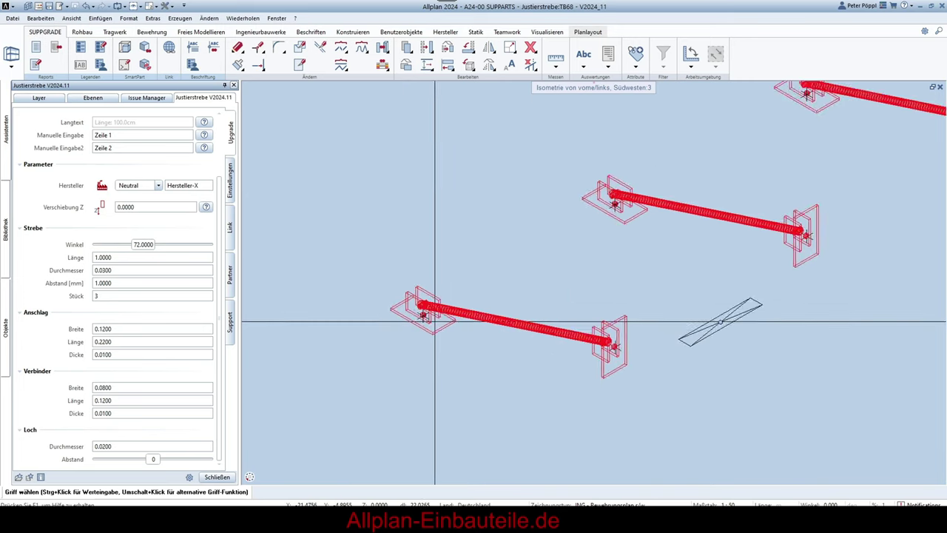
{"action": "scroll", "coordinate": [434, 322], "scroll_direction": "up", "scroll_amount": 2}
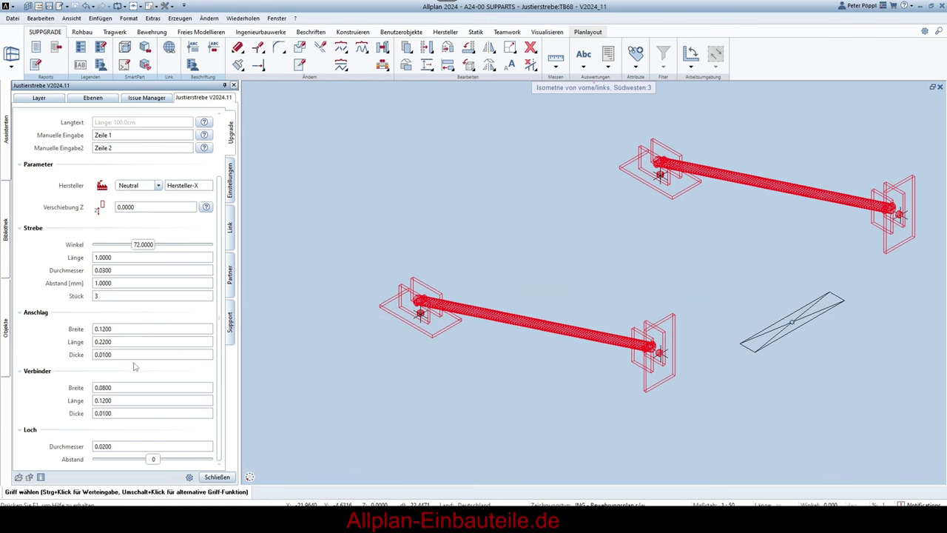
{"action": "scroll", "coordinate": [416, 364], "scroll_direction": "up", "scroll_amount": 2}
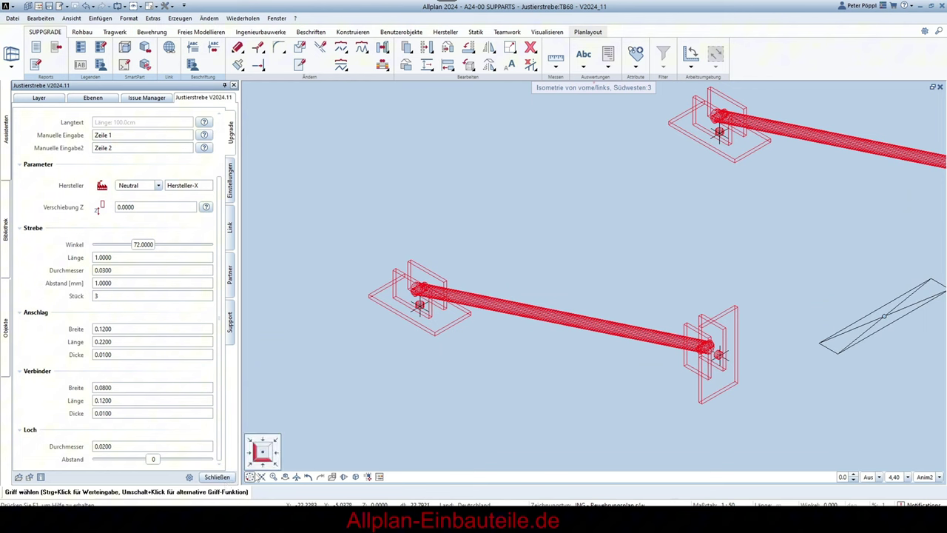
{"action": "left_click", "coordinate": [260, 464]}
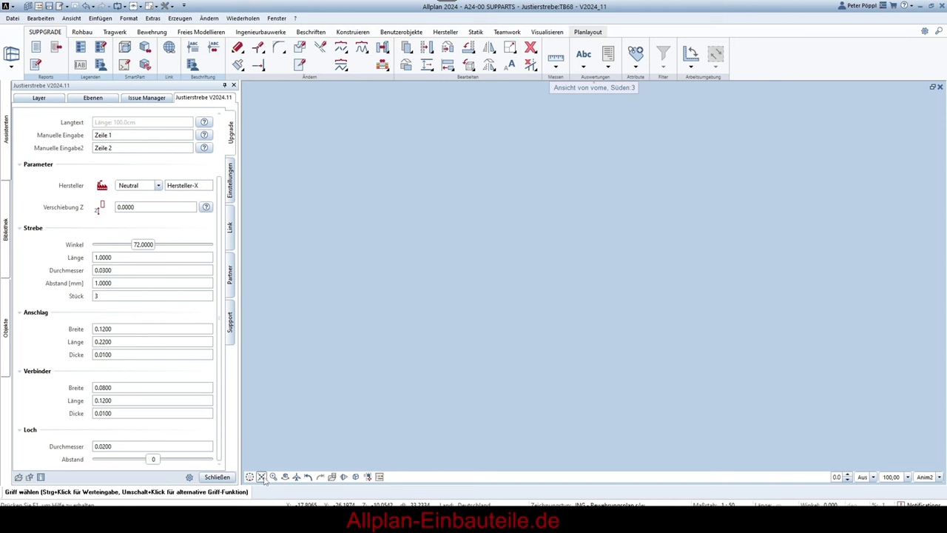
{"action": "key", "text": "Escape"}
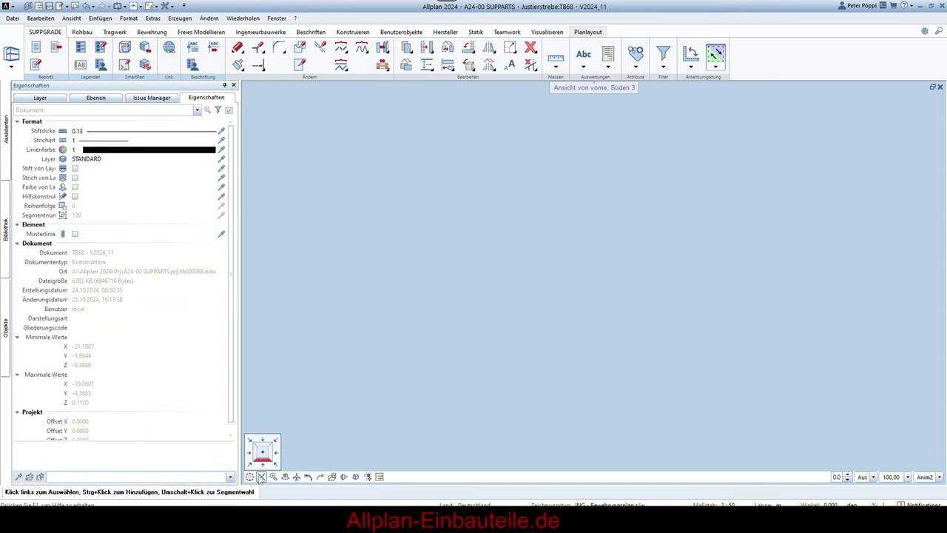
{"action": "left_click", "coordinate": [261, 477]}
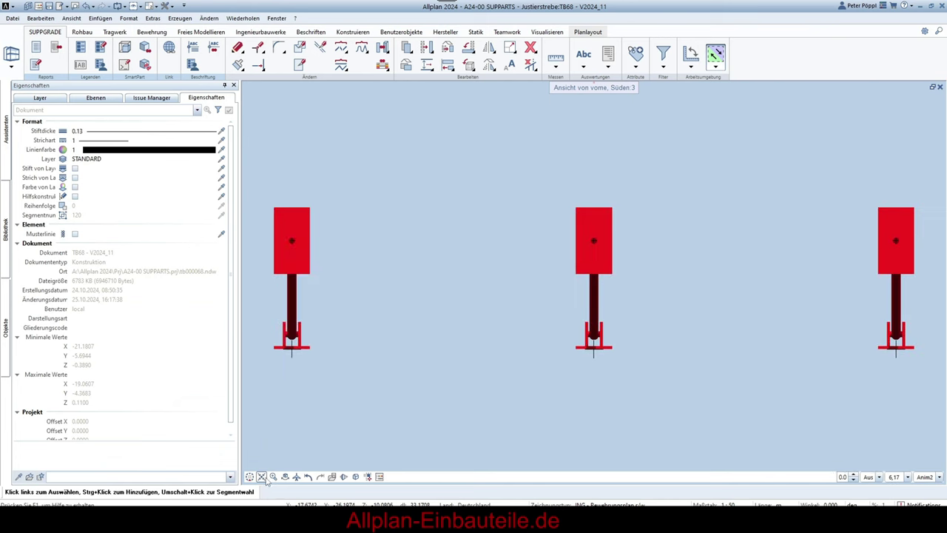
{"action": "left_click", "coordinate": [253, 459]}
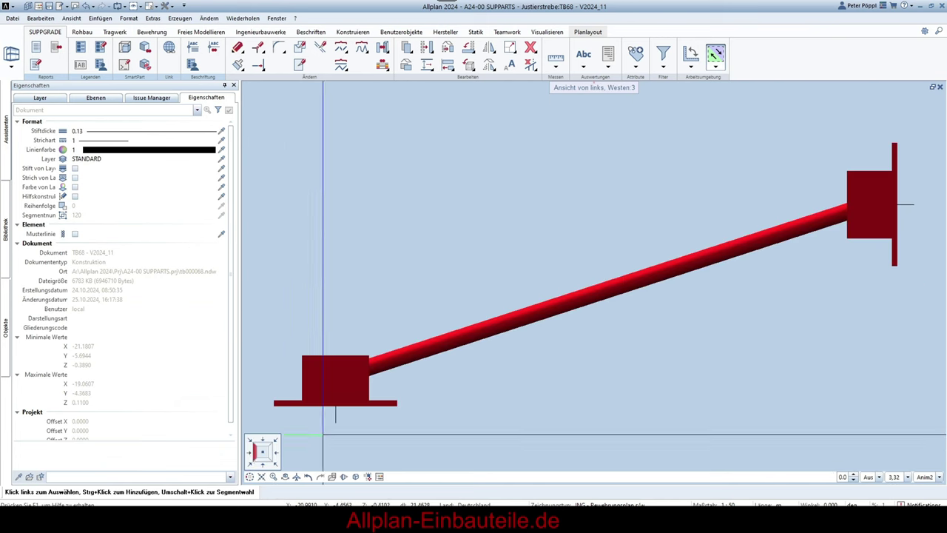
- Try a Verbinder Breite of 0.5 for the struts and set it back to 0.08
{"action": "double_click", "coordinate": [333, 402]}
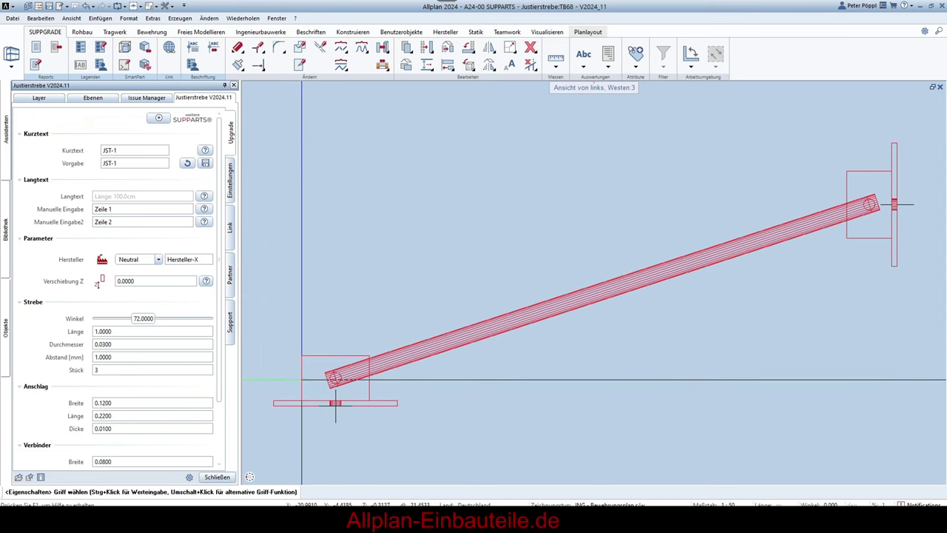
{"action": "scroll", "coordinate": [104, 403], "scroll_direction": "down", "scroll_amount": 2}
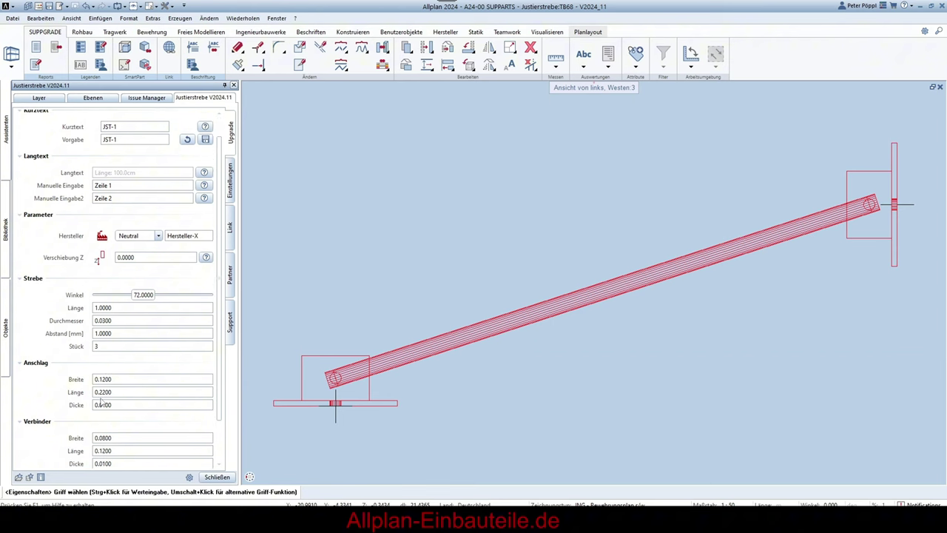
{"action": "scroll", "coordinate": [67, 430], "scroll_direction": "down", "scroll_amount": 1}
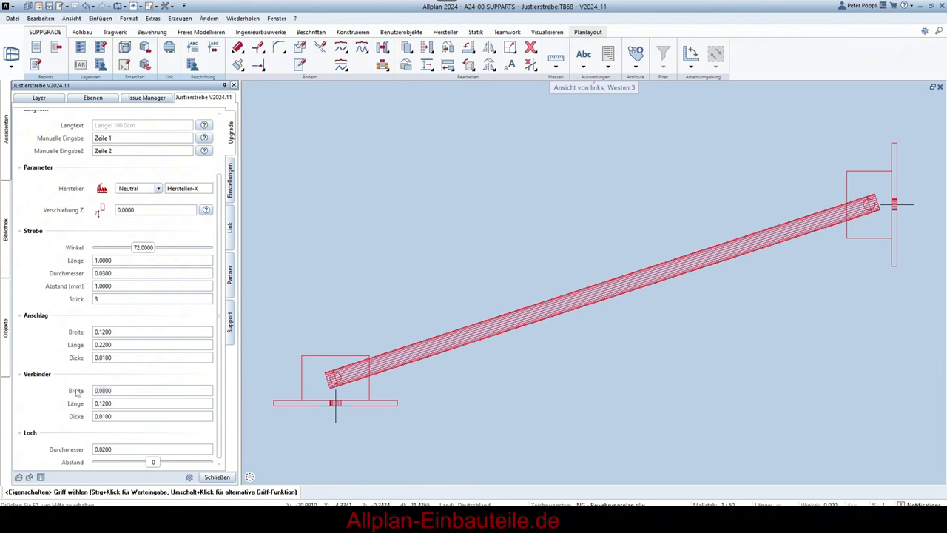
{"action": "type", "text": "0,5"}
{"action": "key", "text": "Return"}
{"action": "scroll", "coordinate": [696, 300], "scroll_direction": "down", "scroll_amount": 2}
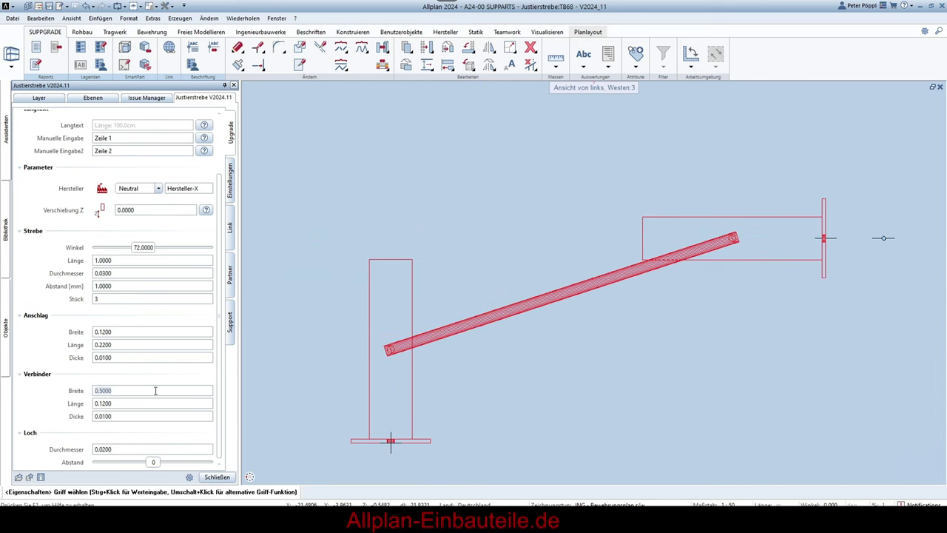
{"action": "type", "text": "0.08"}
{"action": "key", "text": "Return"}
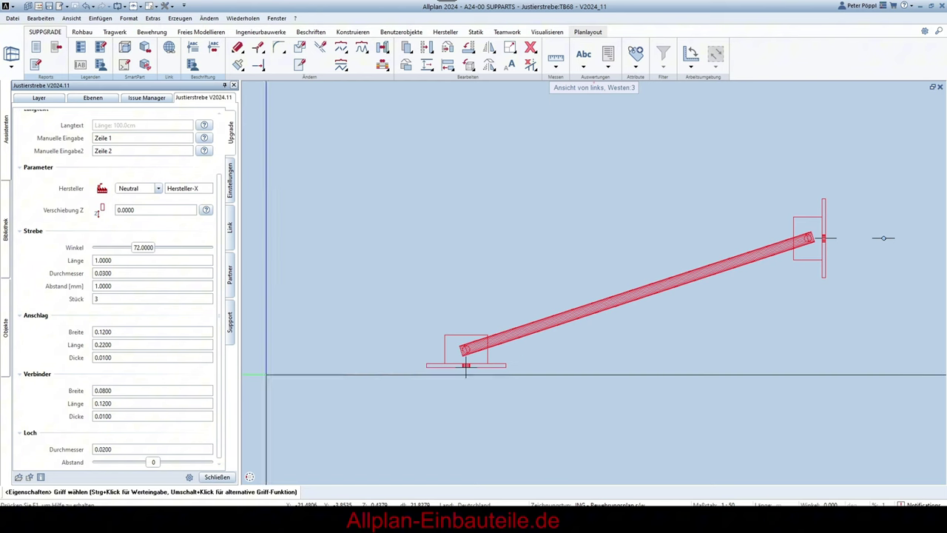
- Check the struts' Loch parameters and display settings, and finish editing the Justierstrebe
{"action": "mouse_move", "coordinate": [250, 478]}
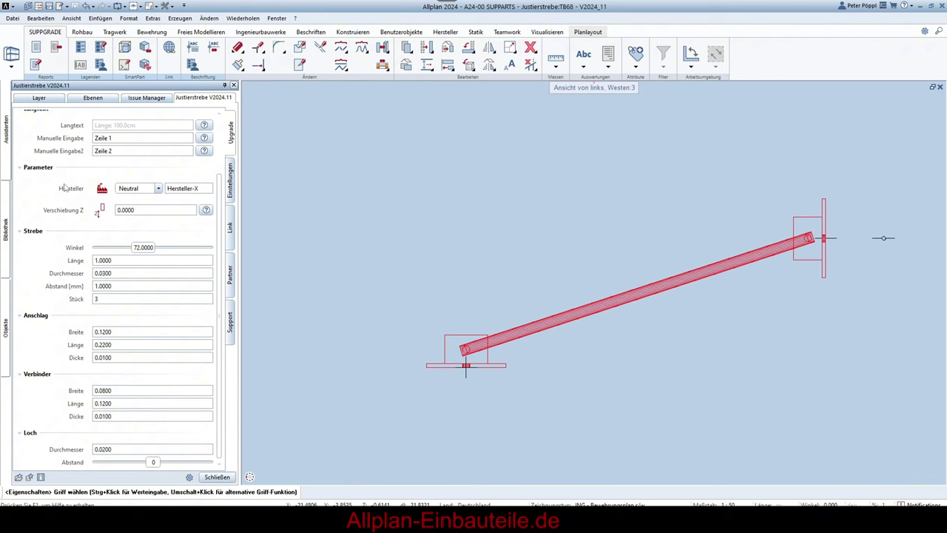
{"action": "scroll", "coordinate": [149, 459], "scroll_direction": "down", "scroll_amount": 1}
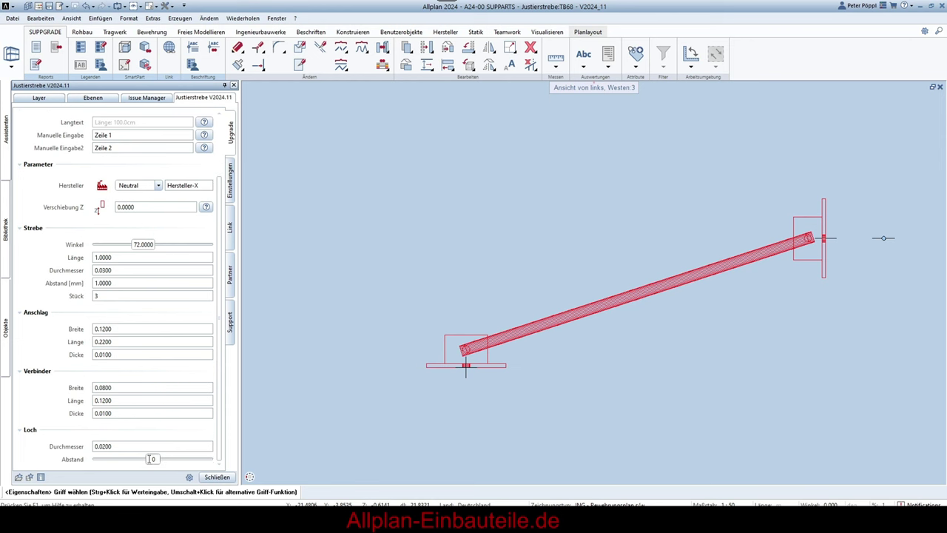
{"action": "left_click", "coordinate": [234, 191]}
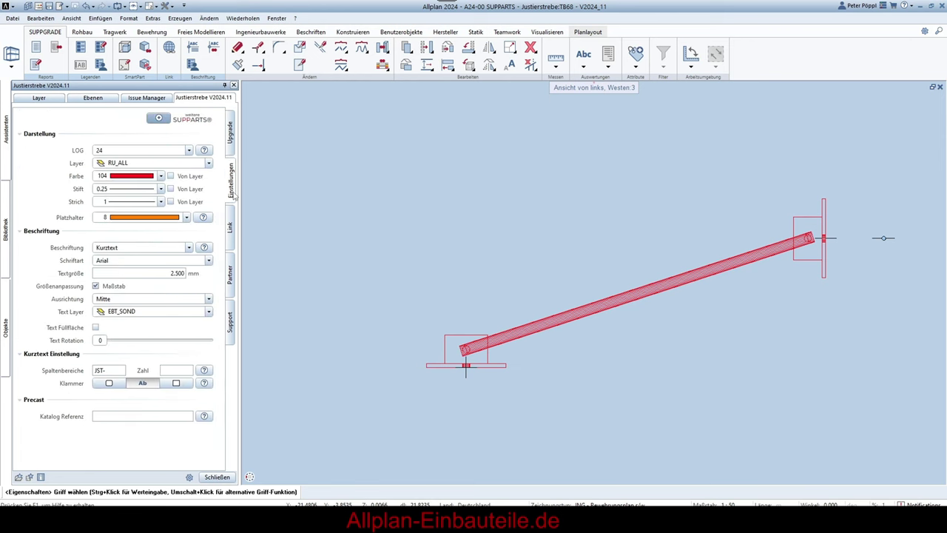
{"action": "left_click", "coordinate": [230, 133]}
{"action": "left_click", "coordinate": [217, 476]}
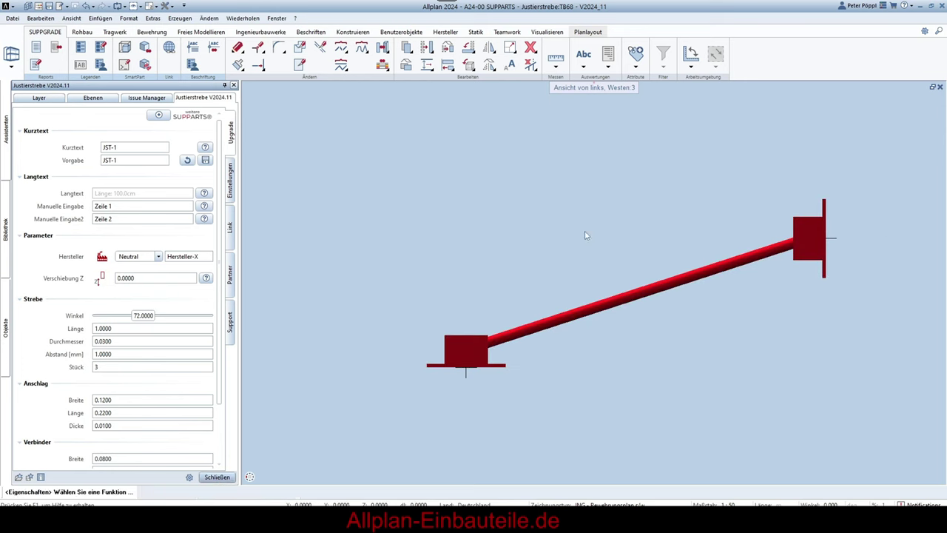
- Generate a report of all elements using the !R-Mengenliste-V2024_13.rdlc template from the SUPPARTS folder
{"action": "left_click", "coordinate": [607, 53]}
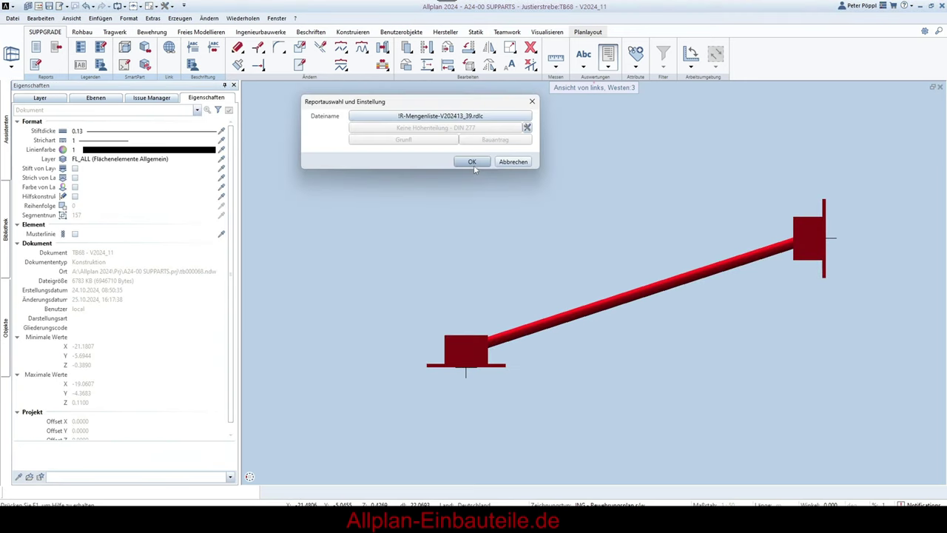
{"action": "left_click", "coordinate": [472, 162]}
{"action": "left_click", "coordinate": [608, 68]}
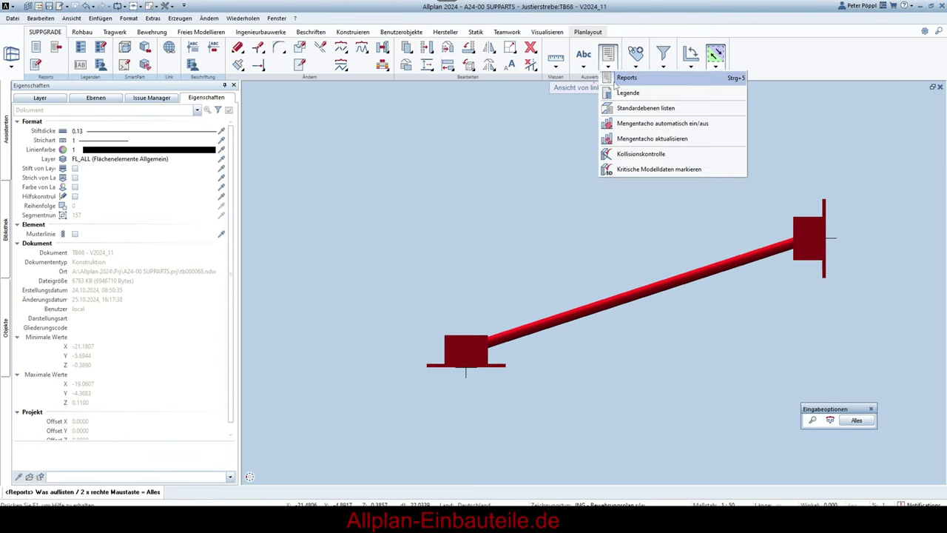
{"action": "left_click", "coordinate": [615, 81]}
{"action": "left_click", "coordinate": [463, 119]}
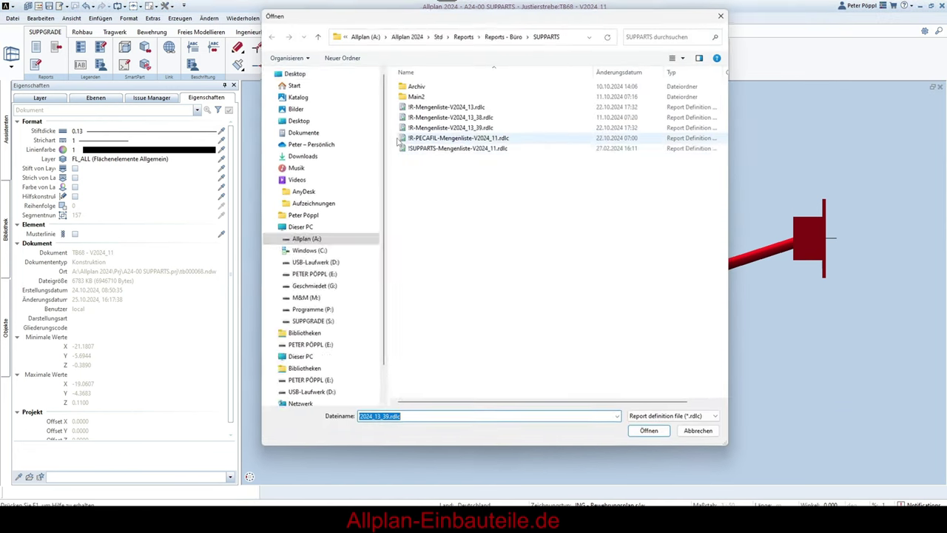
{"action": "left_click", "coordinate": [444, 106]}
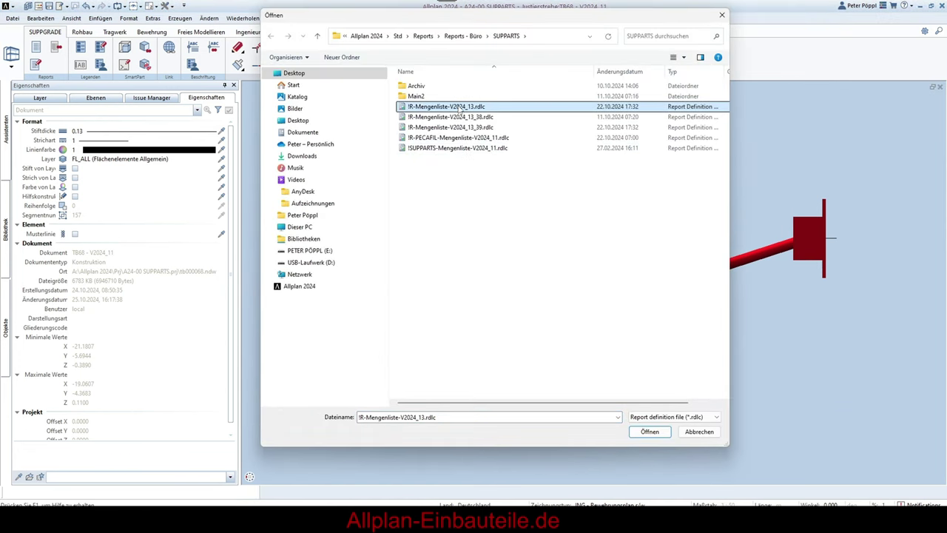
{"action": "double_click", "coordinate": [461, 108]}
{"action": "left_click", "coordinate": [474, 162]}
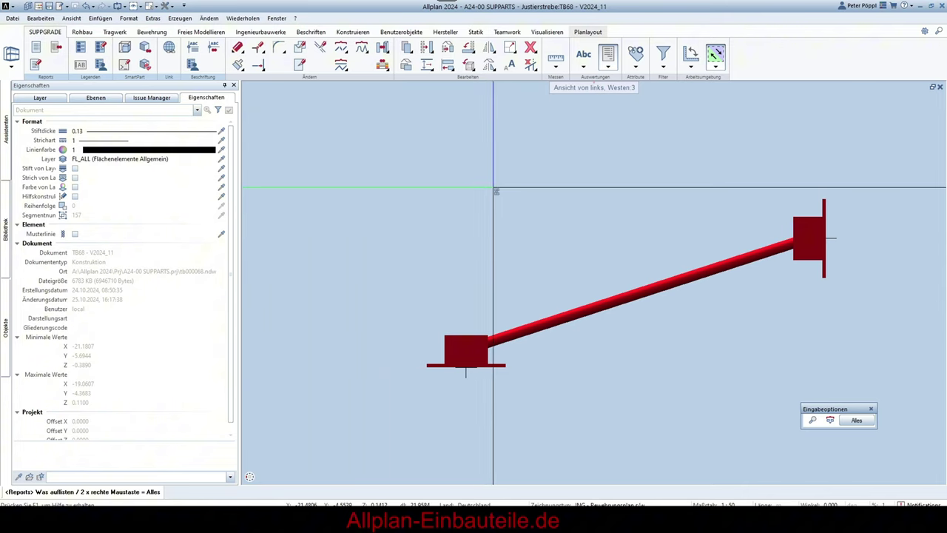
{"action": "right_click", "coordinate": [493, 187]}
{"action": "right_click", "coordinate": [494, 187]}
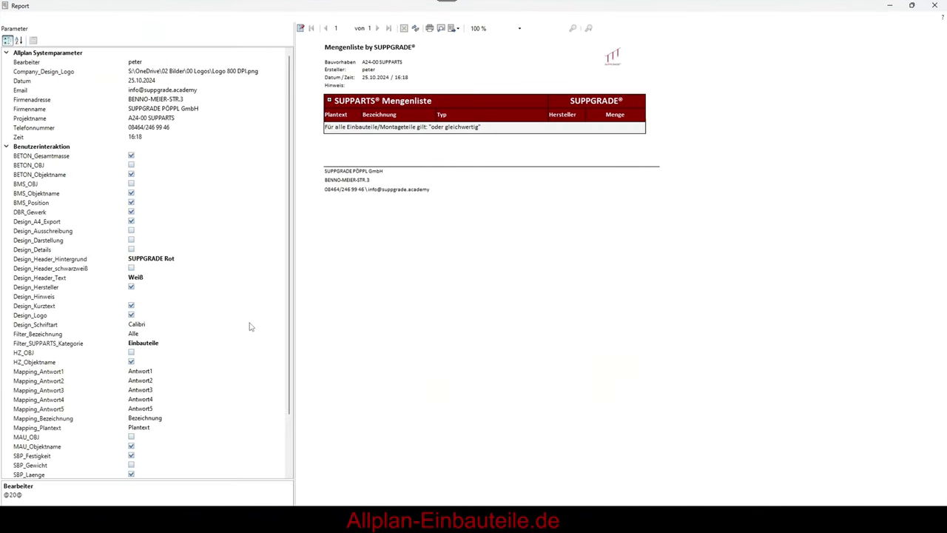
- Filter the quantity list to the SUPPARTS category Montageteile and close the report
{"action": "left_click", "coordinate": [189, 345]}
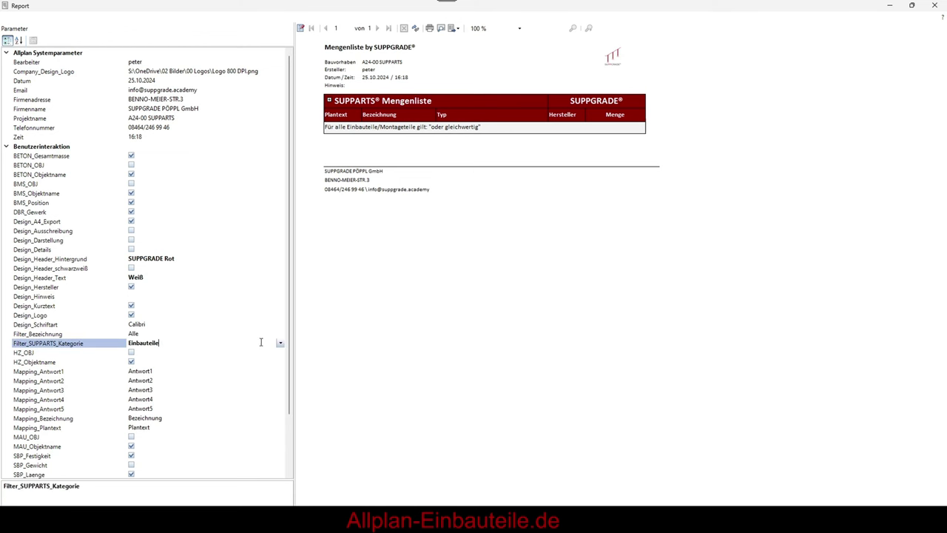
{"action": "left_click", "coordinate": [280, 344]}
{"action": "left_click", "coordinate": [151, 360]}
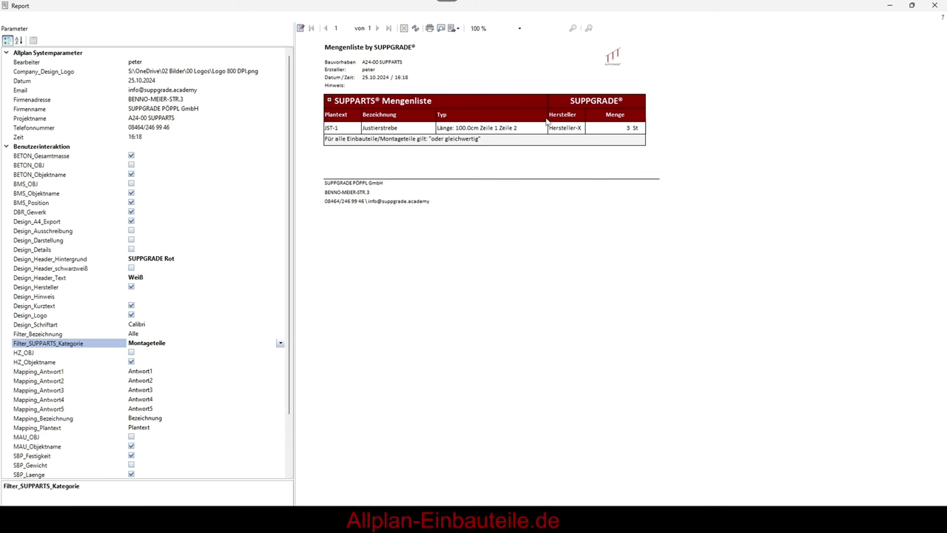
{"action": "left_click", "coordinate": [937, 6]}
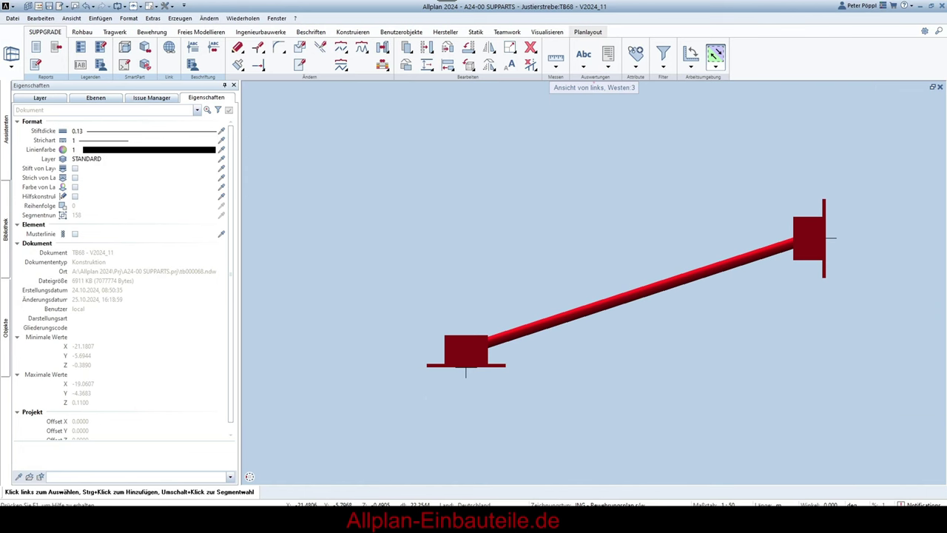